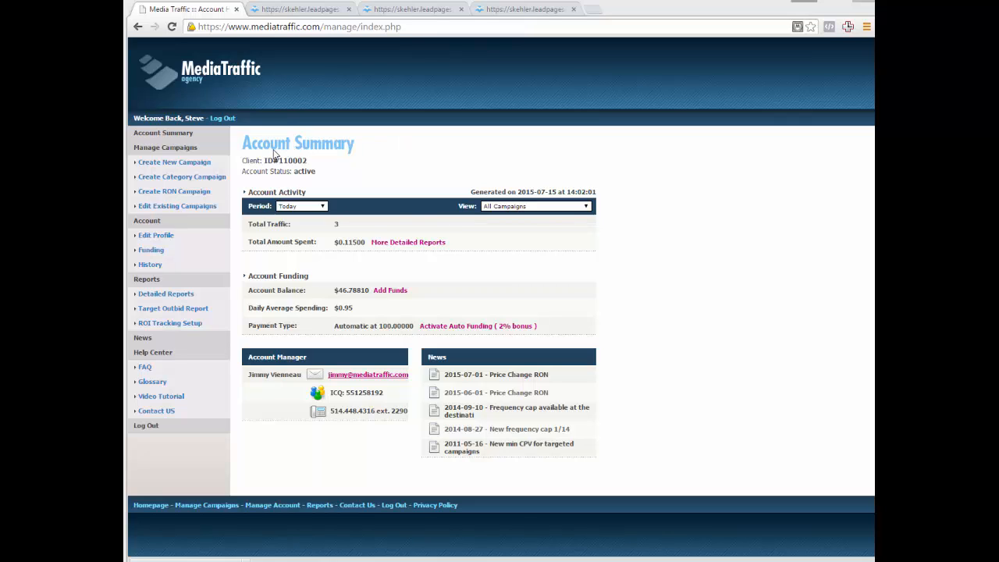
Start a new campaign and name it "Traveling Checklist".
click(186, 163)
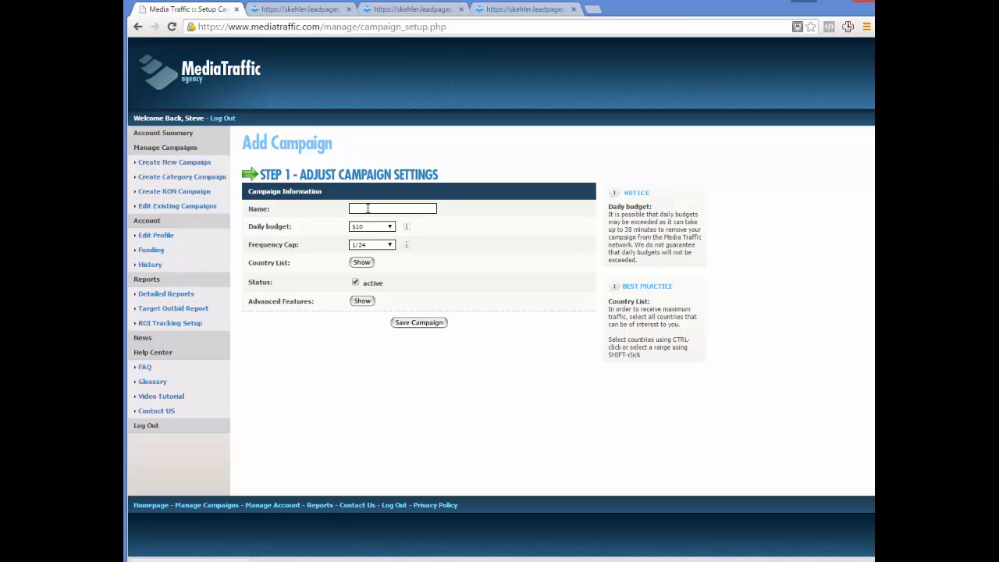
click(368, 208)
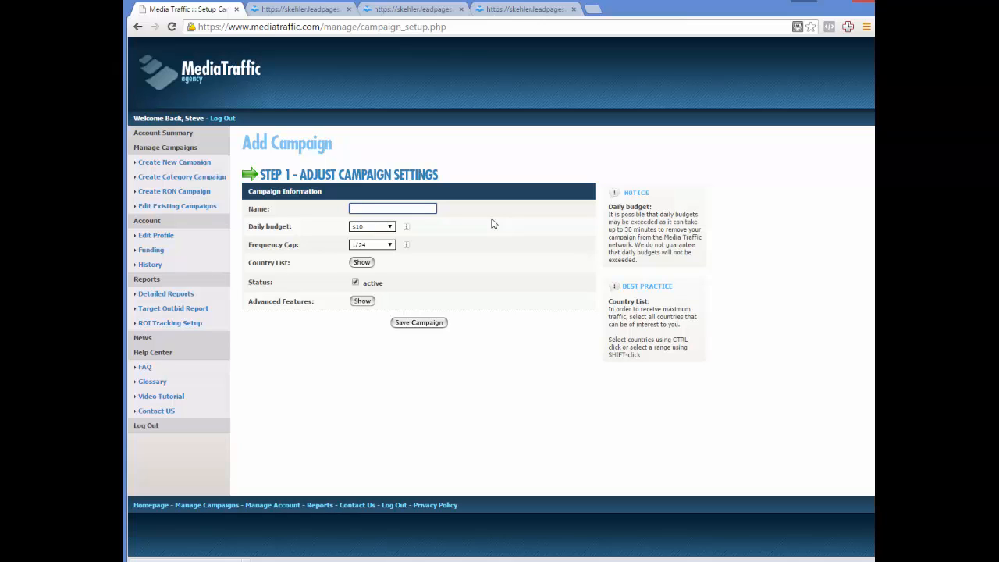
text(Trave)
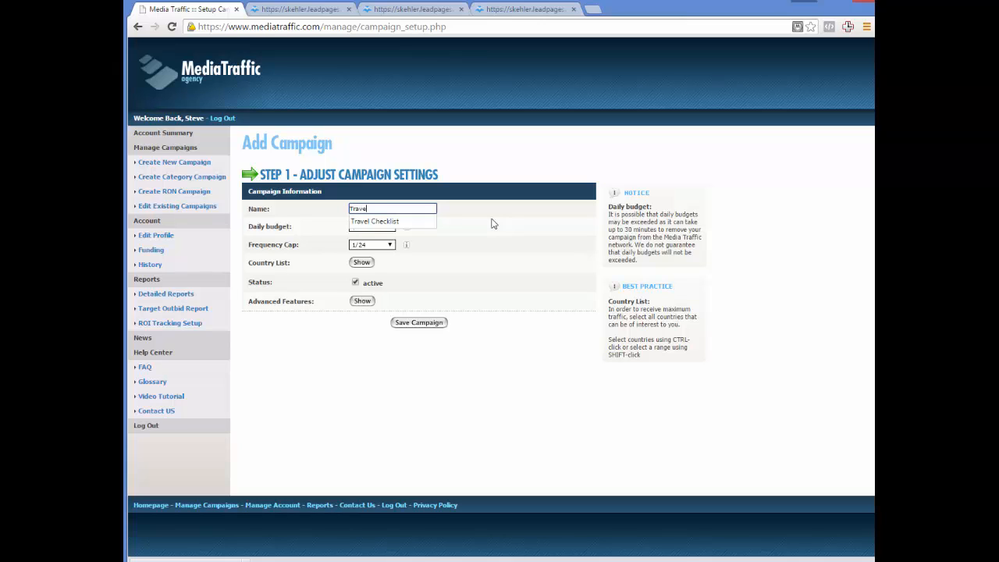
text(ling Che)
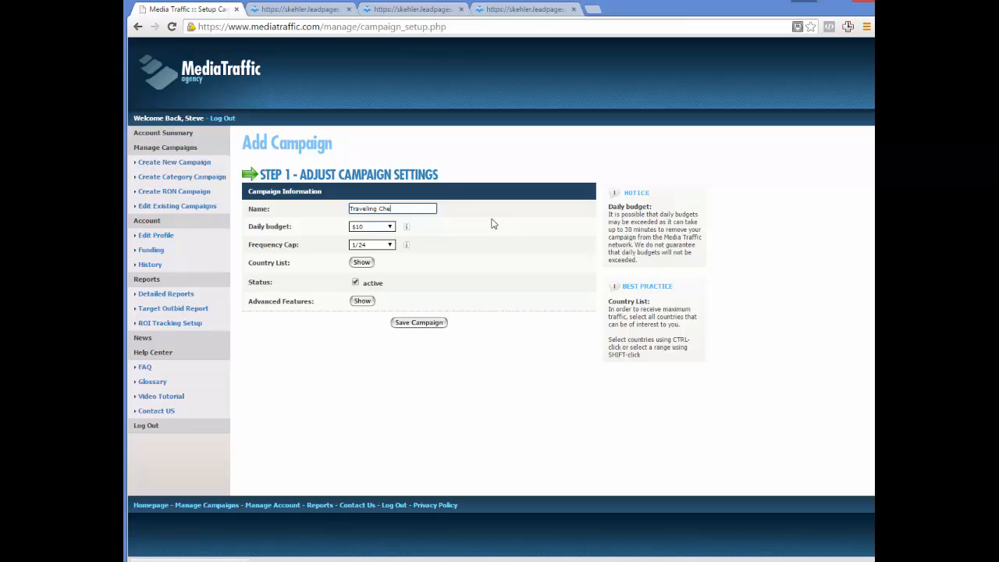
text(cklist)
Review the daily budget options, keep $10, and choose 1/24 as the campaign's frequency cap.
click(389, 226)
drag(388, 253, 394, 336)
click(391, 238)
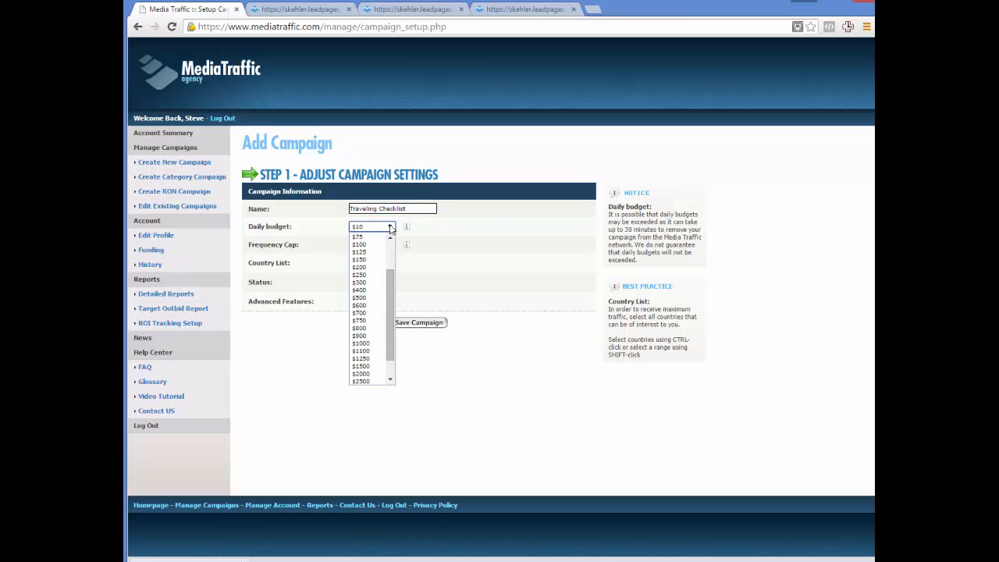
click(390, 226)
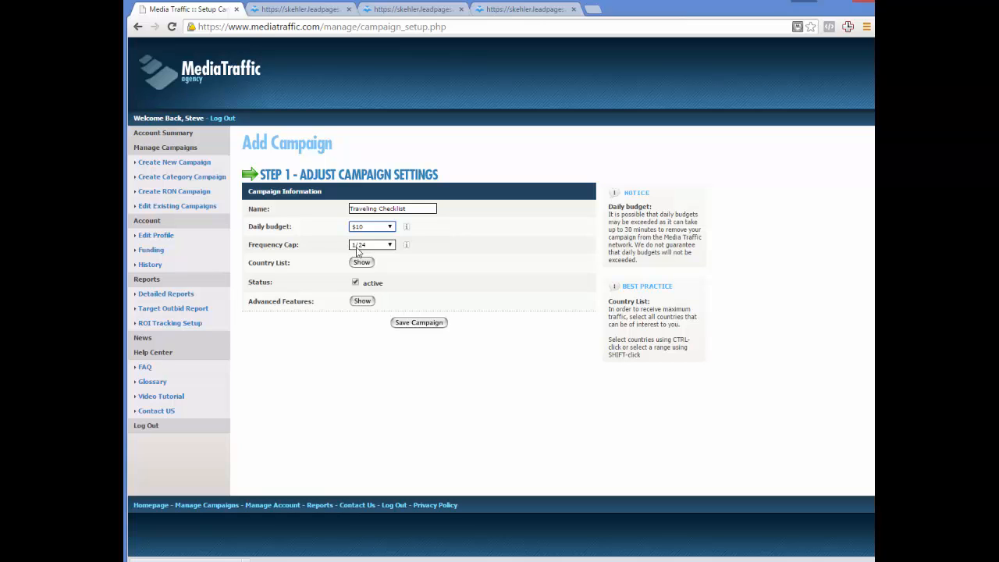
click(388, 247)
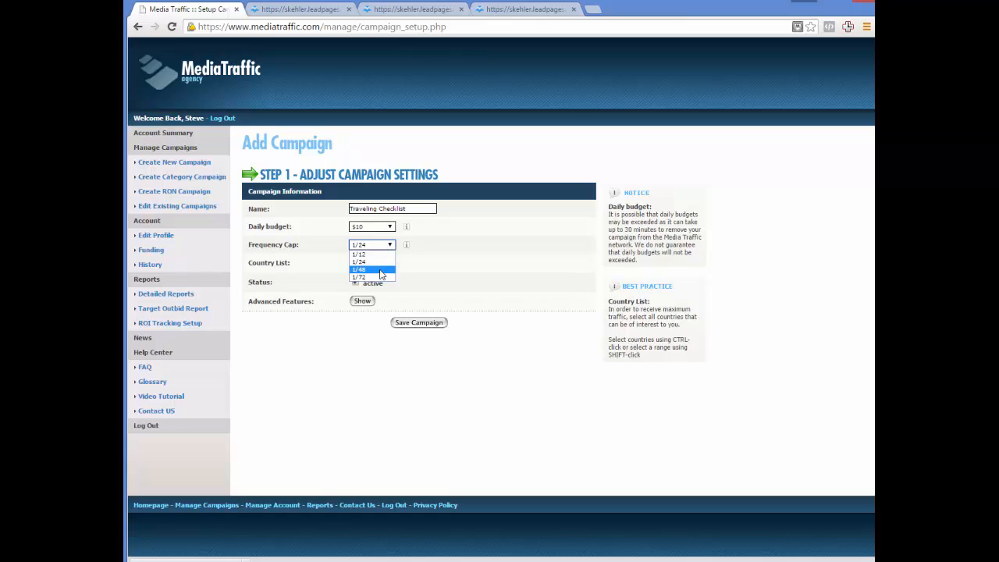
click(381, 262)
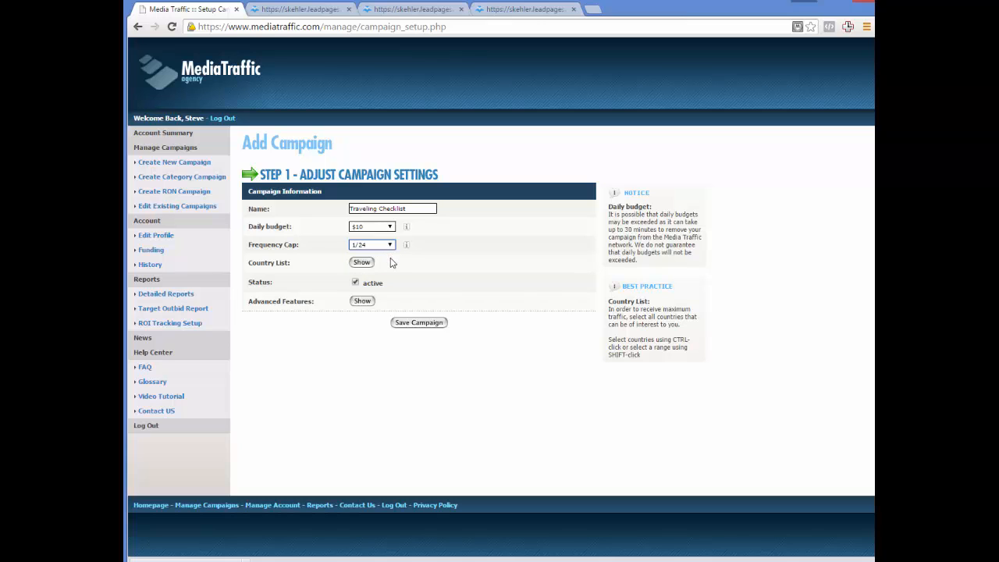
Add Australia to the campaign's targeted countries and take it back out of the selection.
click(362, 263)
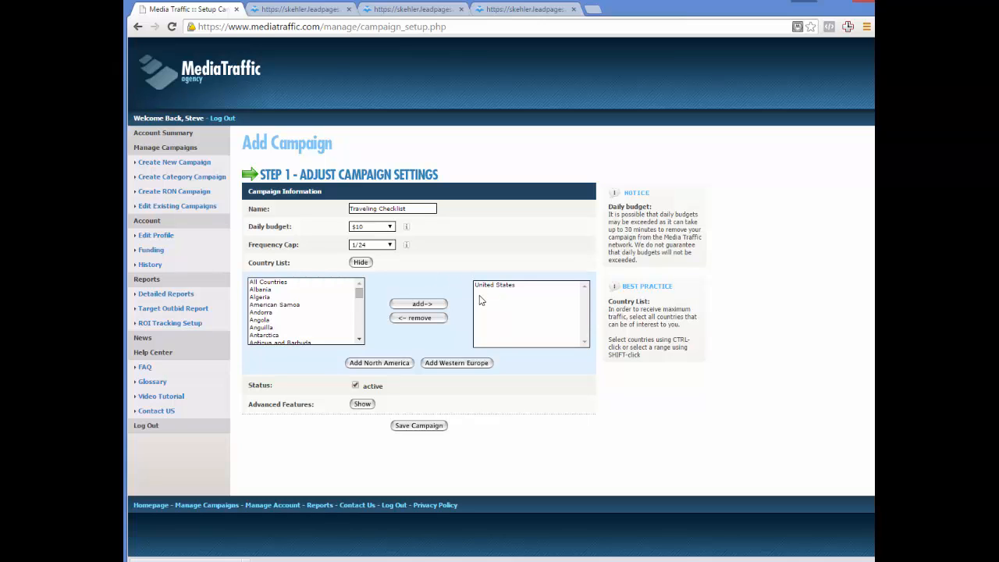
click(359, 329)
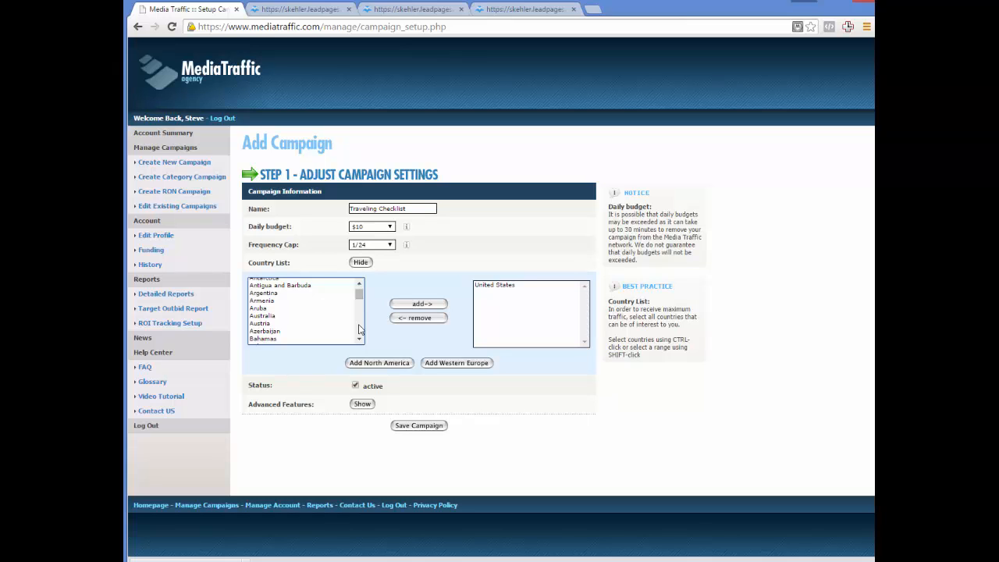
click(359, 329)
click(359, 326)
click(359, 327)
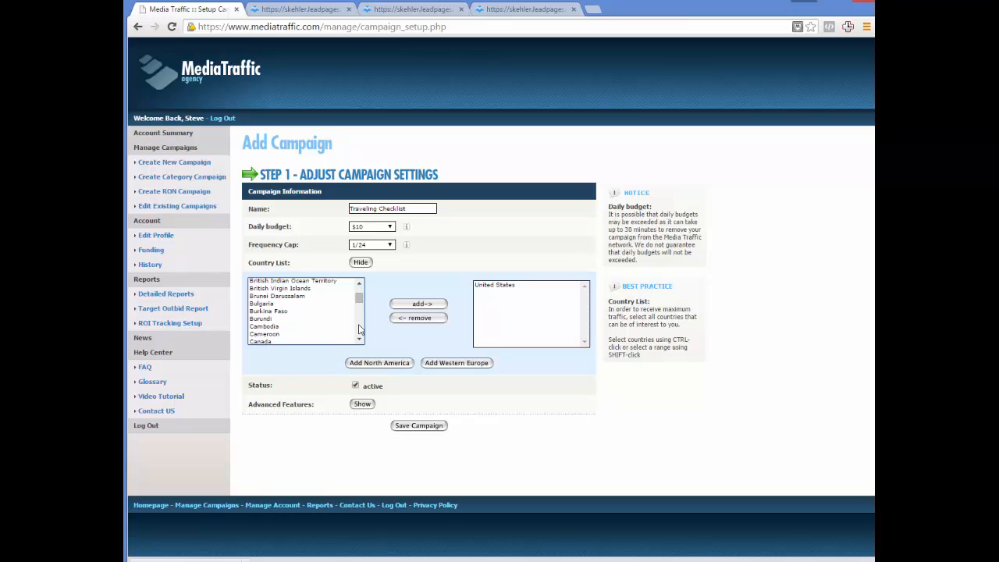
click(359, 326)
drag(359, 296, 359, 283)
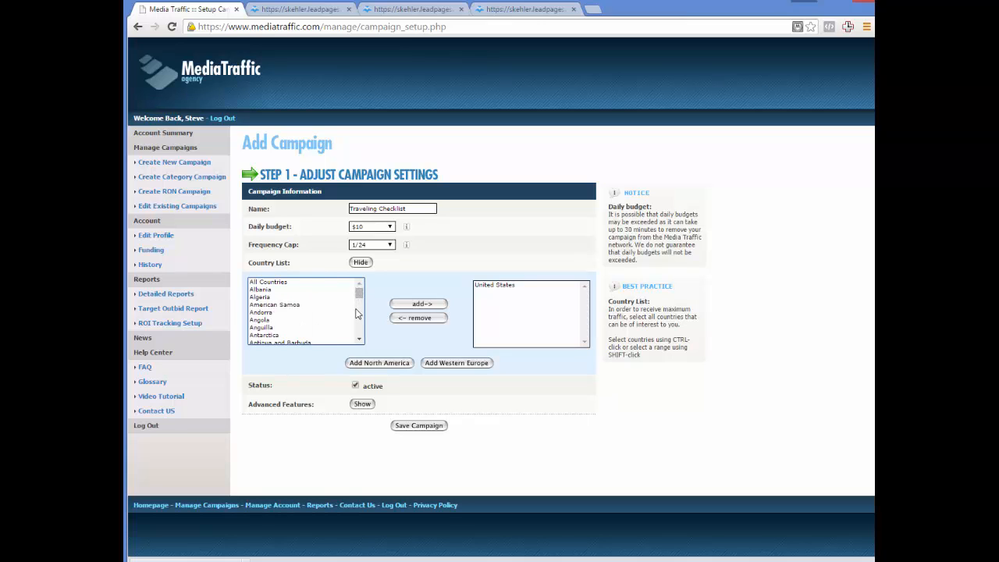
click(359, 315)
click(280, 315)
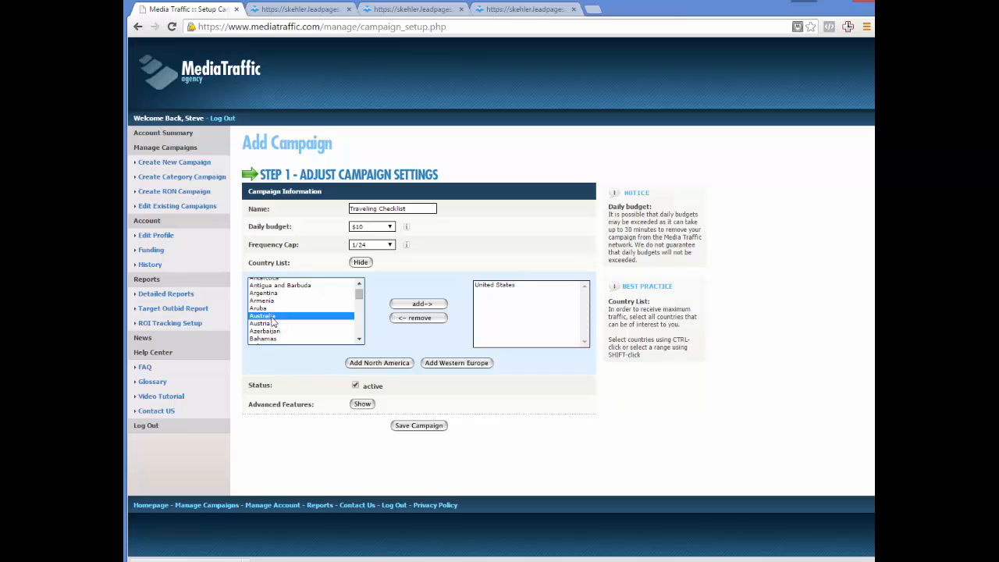
click(429, 306)
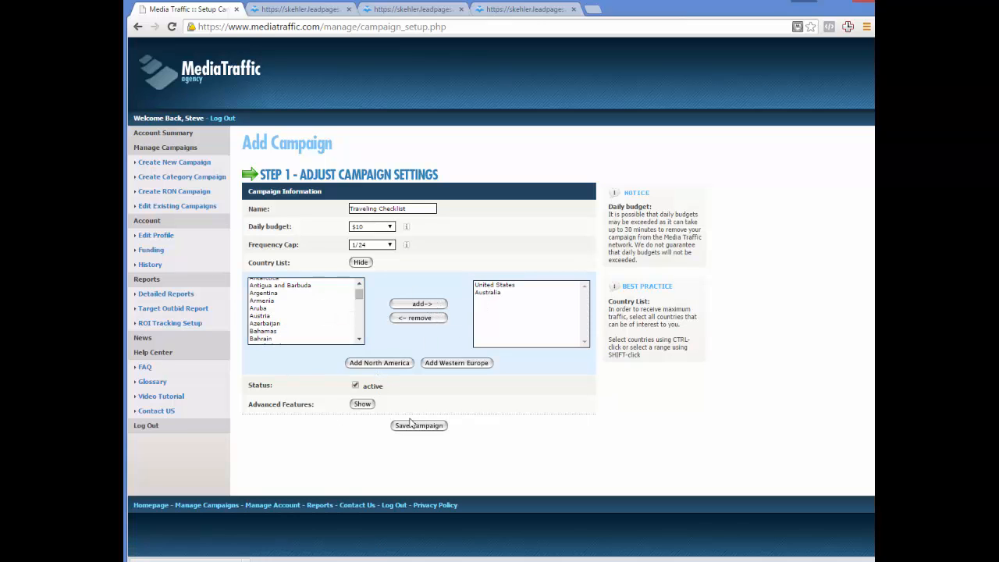
click(480, 293)
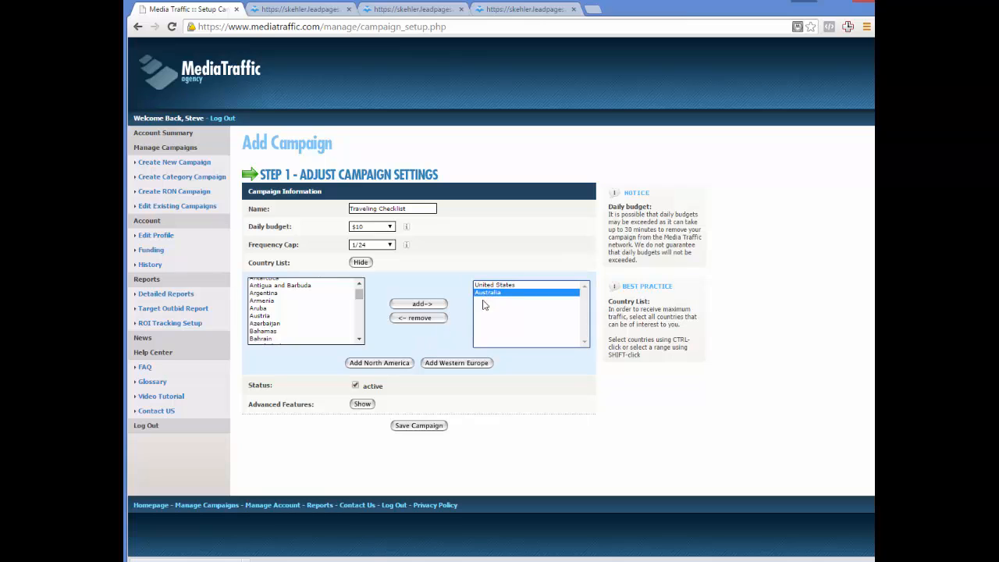
click(417, 319)
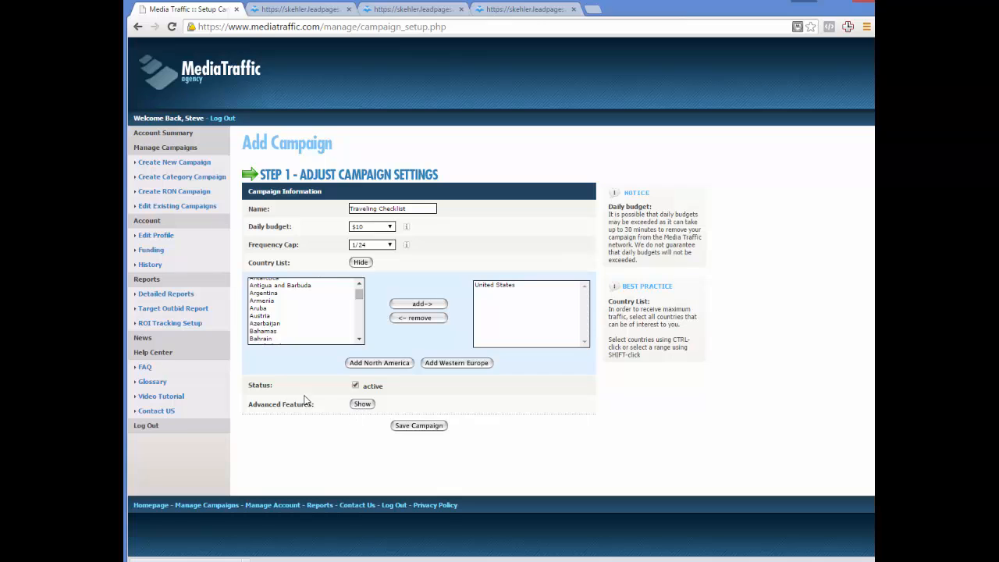
Review the campaign's advanced features without changing them and save the campaign.
click(361, 406)
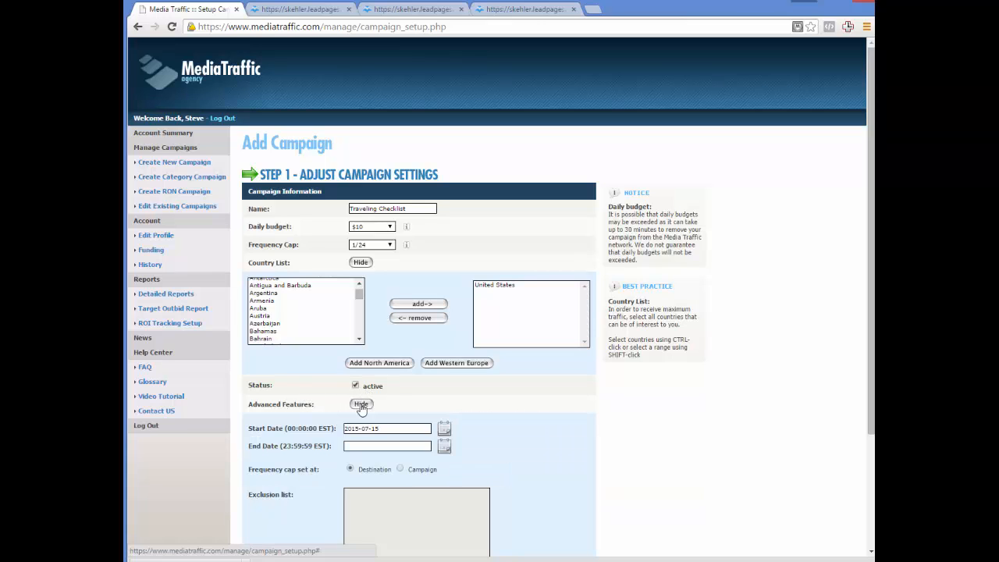
scroll(327, 434, down, 1)
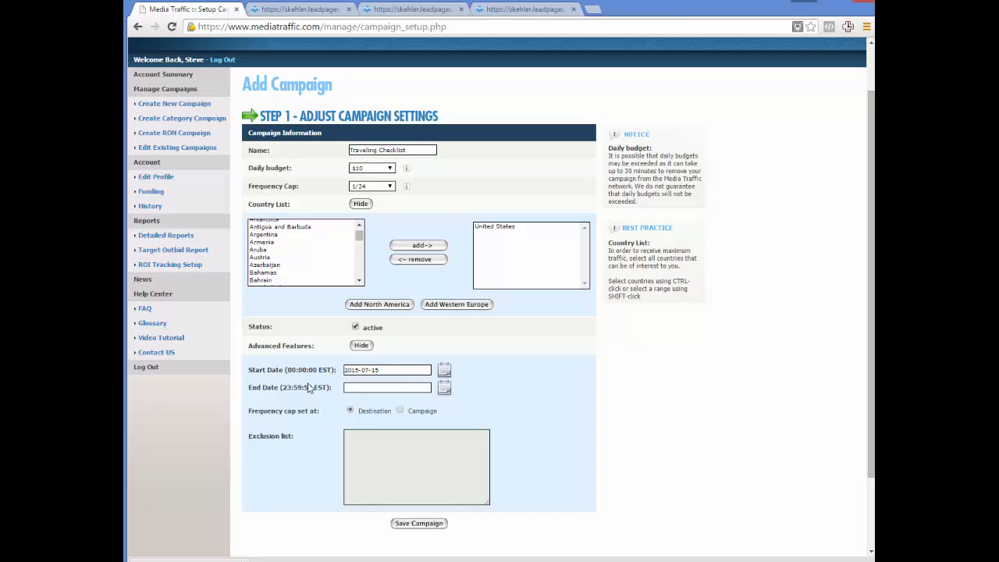
click(351, 389)
click(363, 346)
click(364, 263)
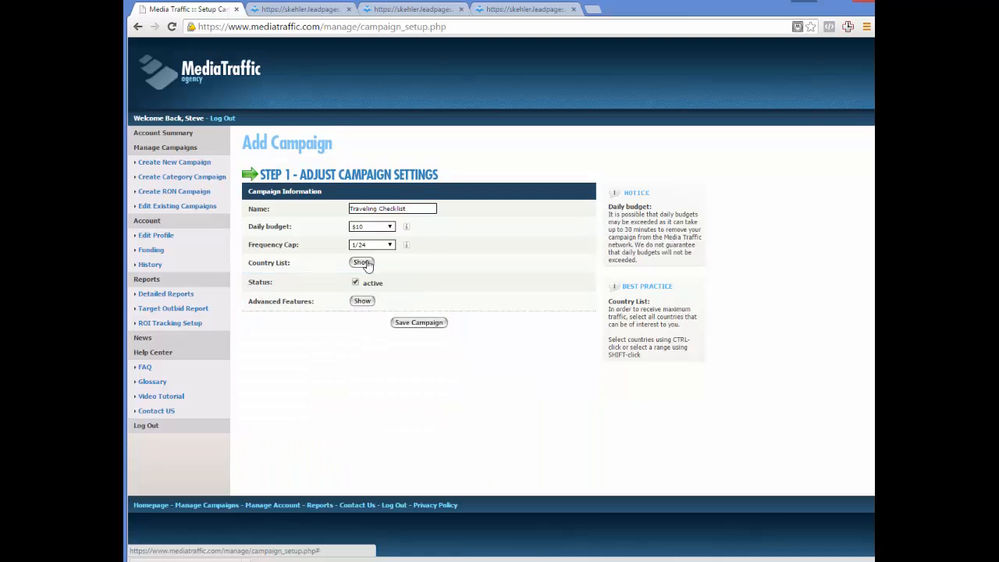
click(419, 323)
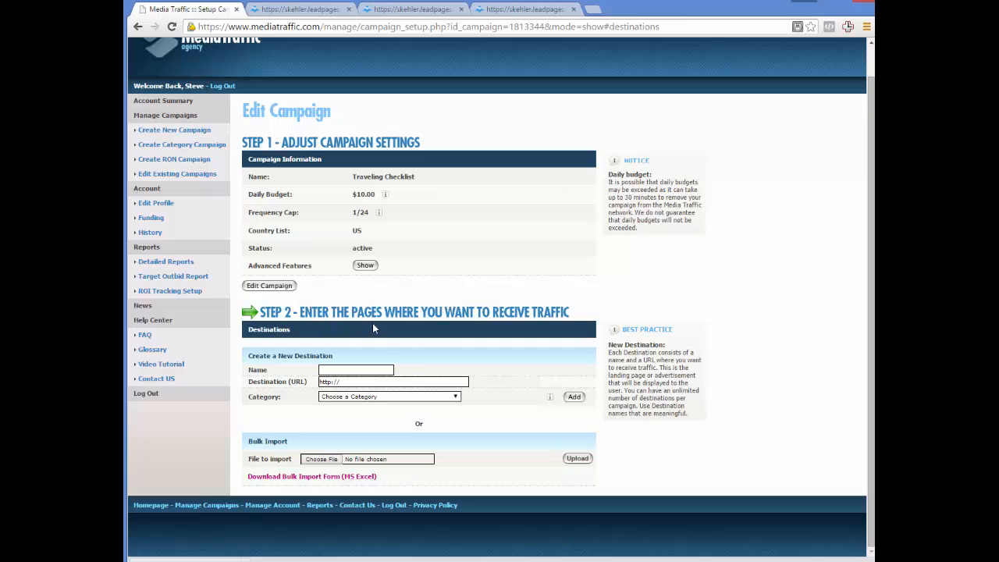
Name the campaign's new destination "Traveling Checklist".
click(349, 370)
text(Traveling Checklist)
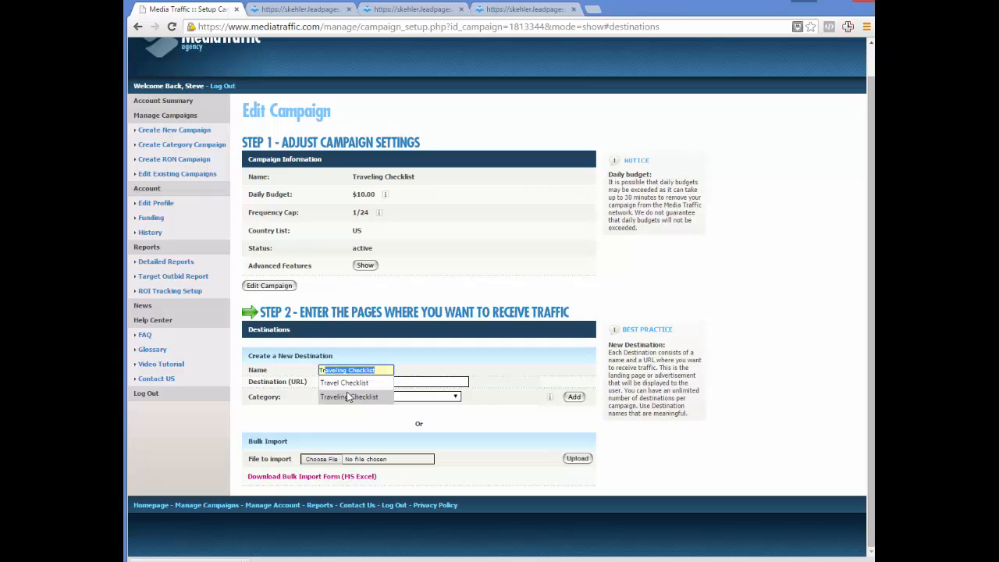
click(349, 397)
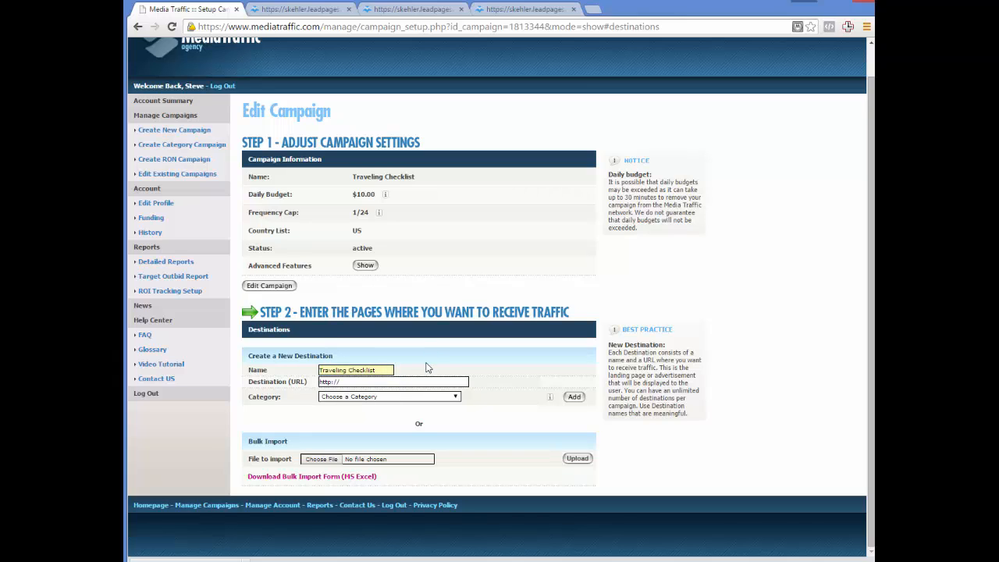
Set the destination URL to the address of the already open european-checklist landing page.
click(387, 382)
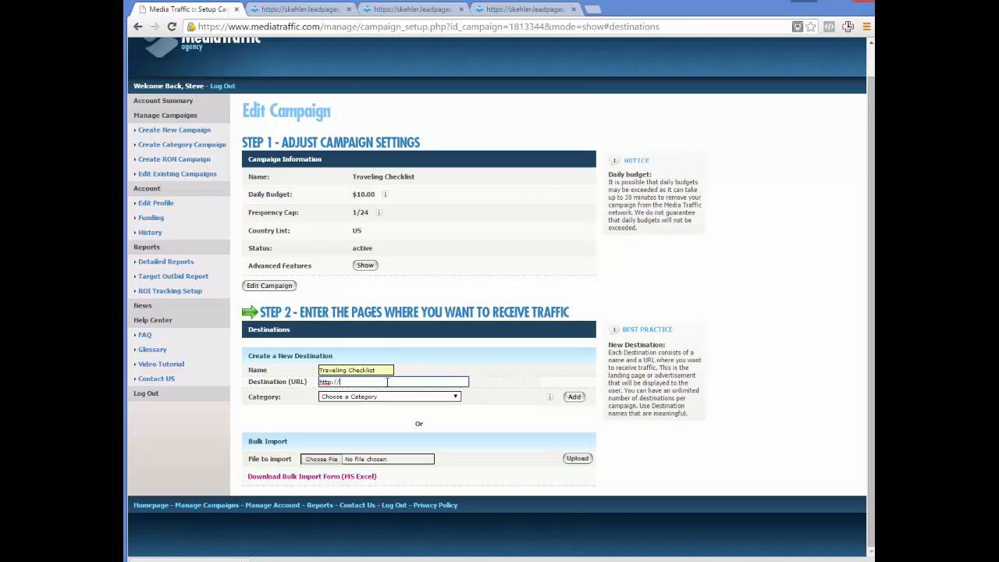
click(301, 9)
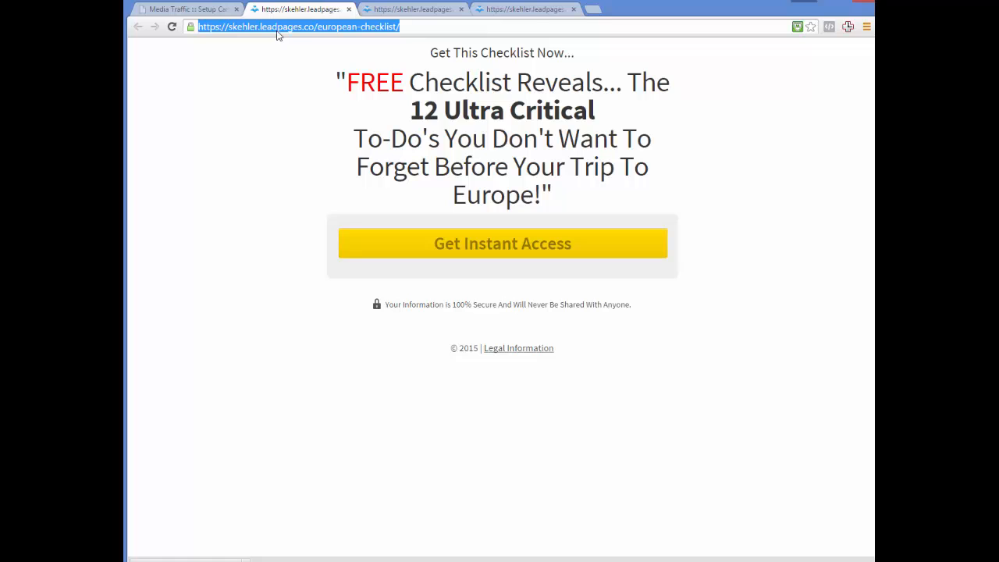
click(191, 9)
click(354, 382)
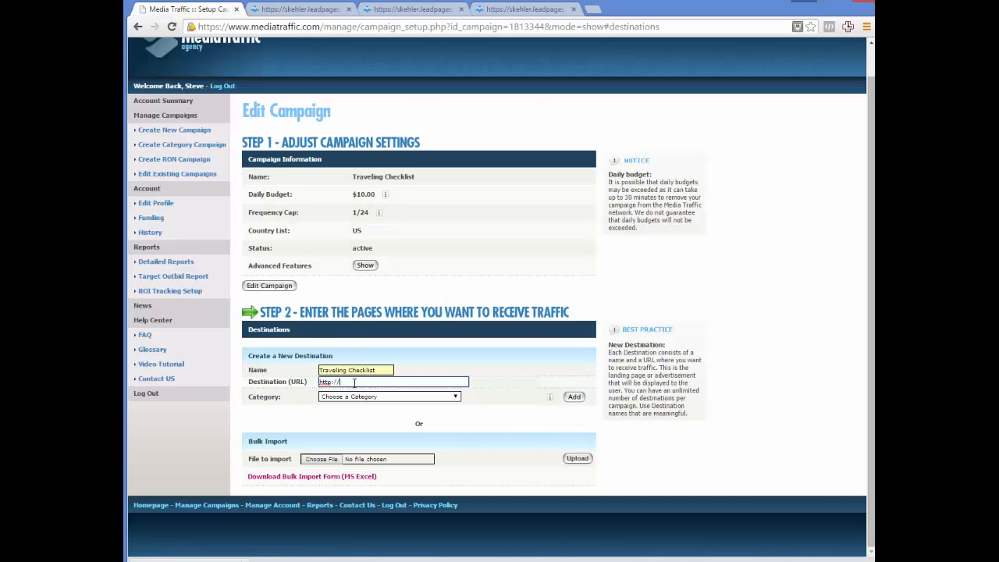
key(ctrl+a)
key(ctrl+v)
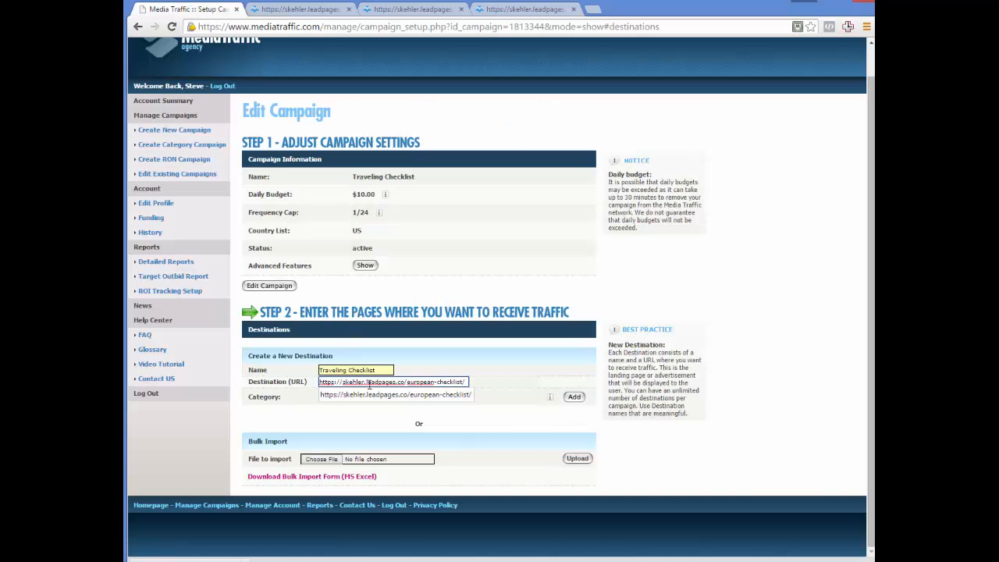
click(484, 371)
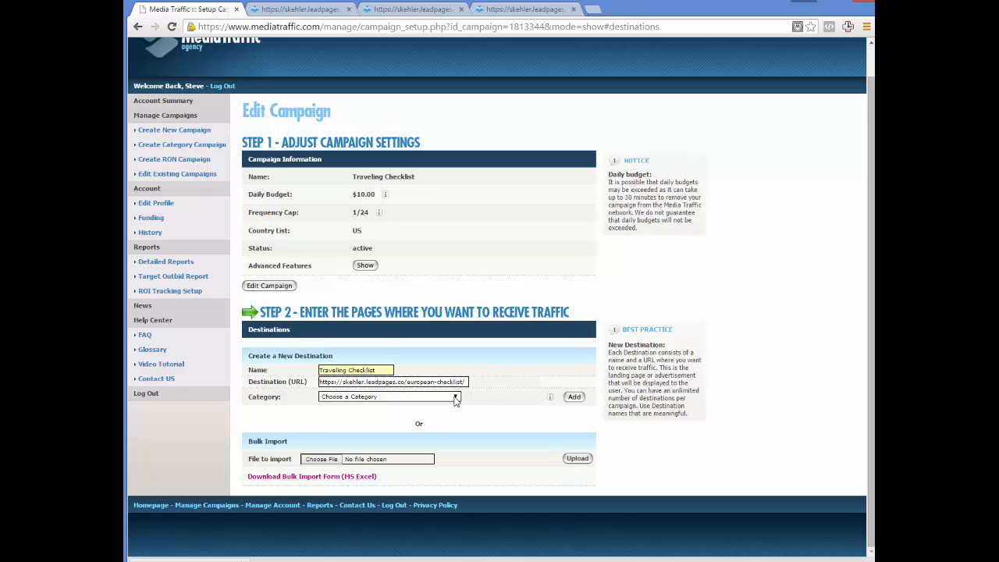
Assign the category "Travel - Vacation Packages" to the new destination and add it to the campaign.
click(456, 398)
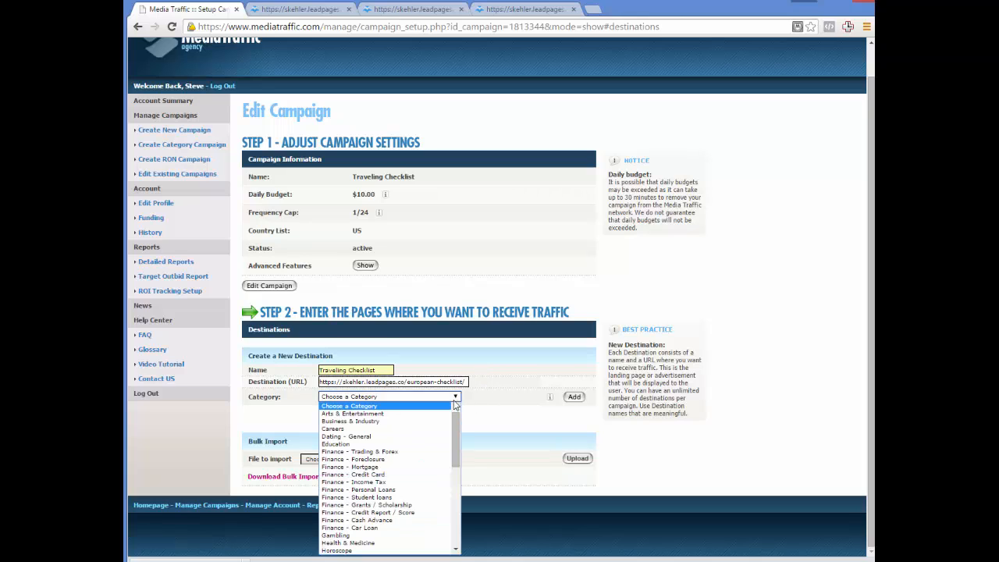
drag(454, 422, 451, 512)
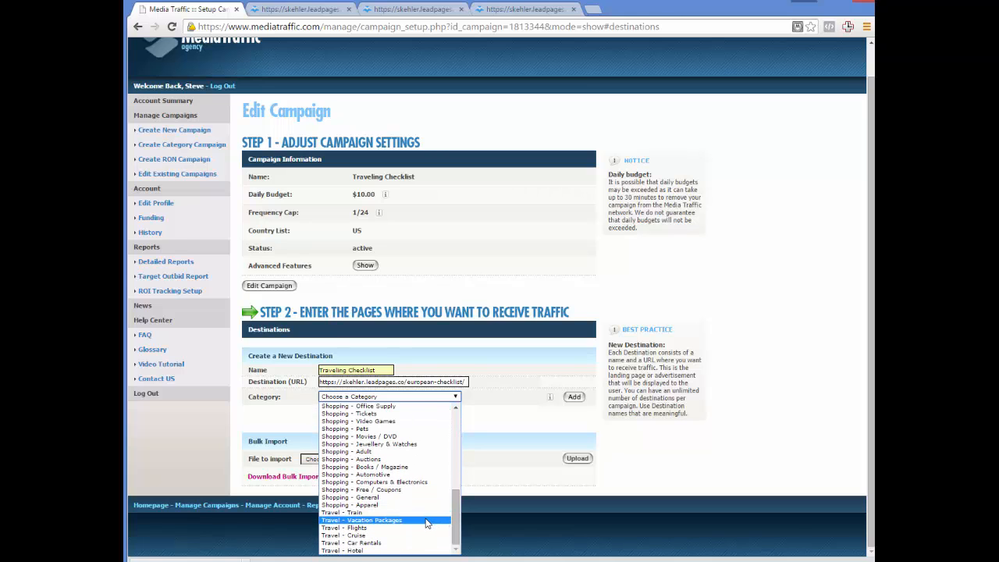
click(426, 520)
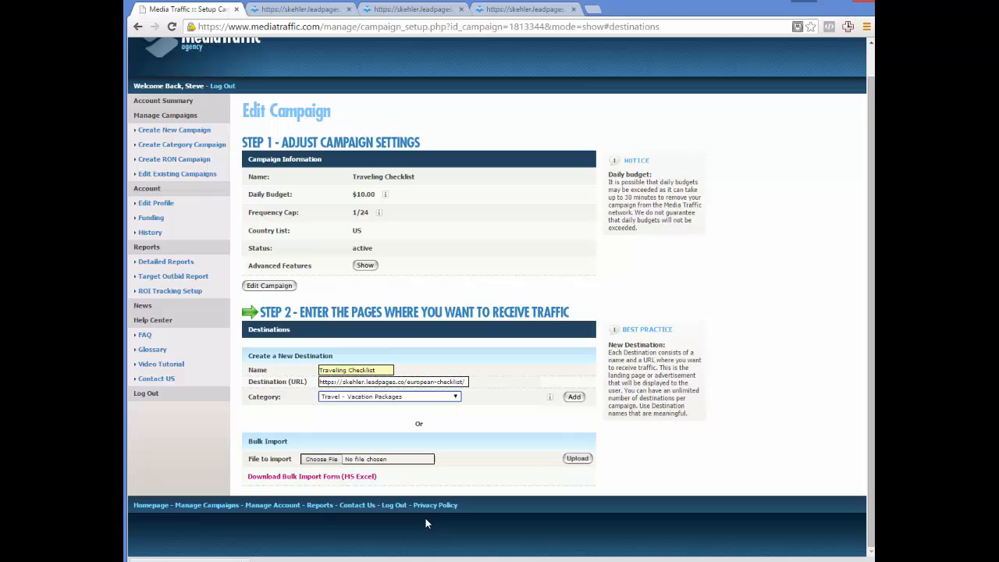
click(573, 400)
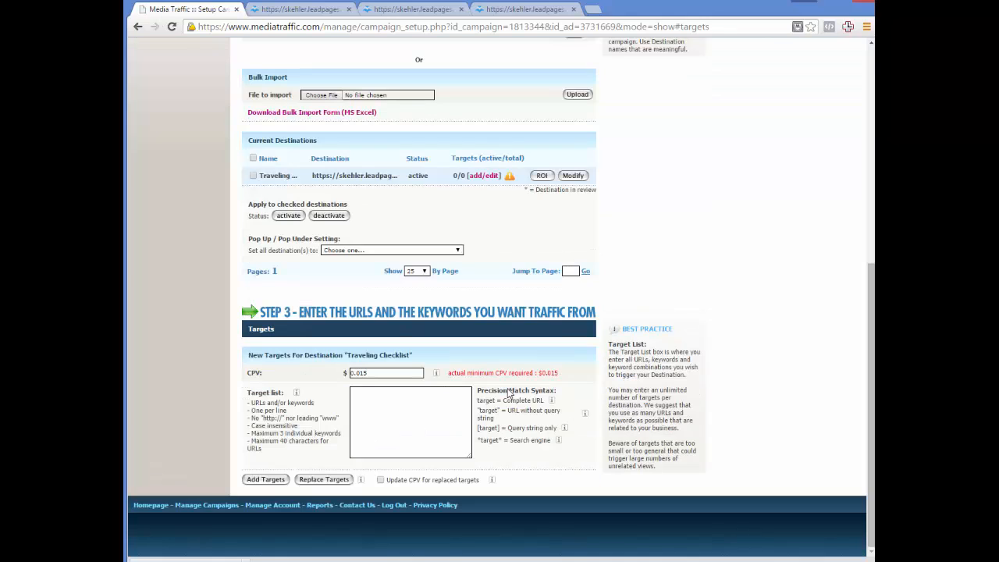
Open the Traveling Checklist destination's settings and test its landing page as a pop-up, moving the test window fully into view.
scroll(342, 117, up, 3)
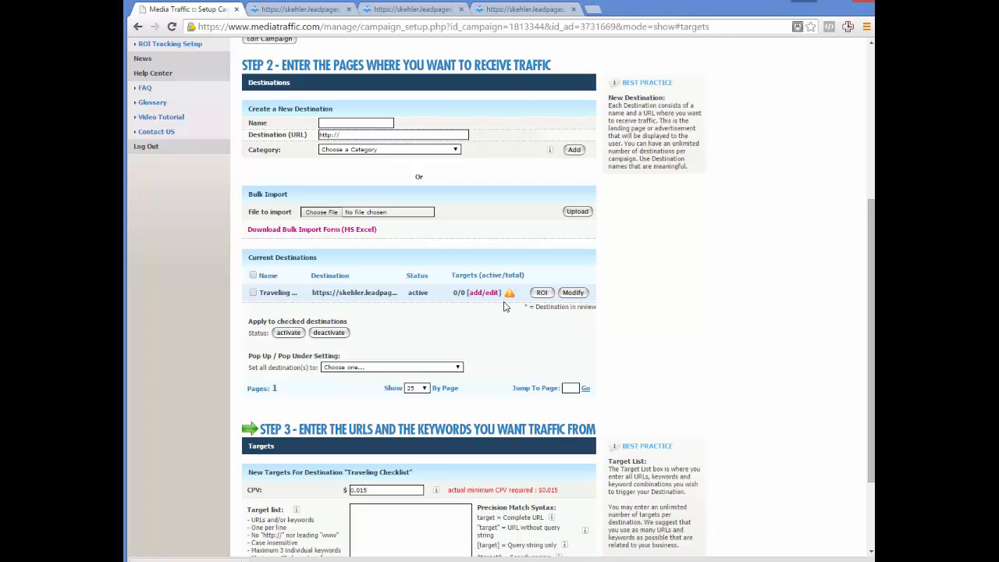
click(571, 292)
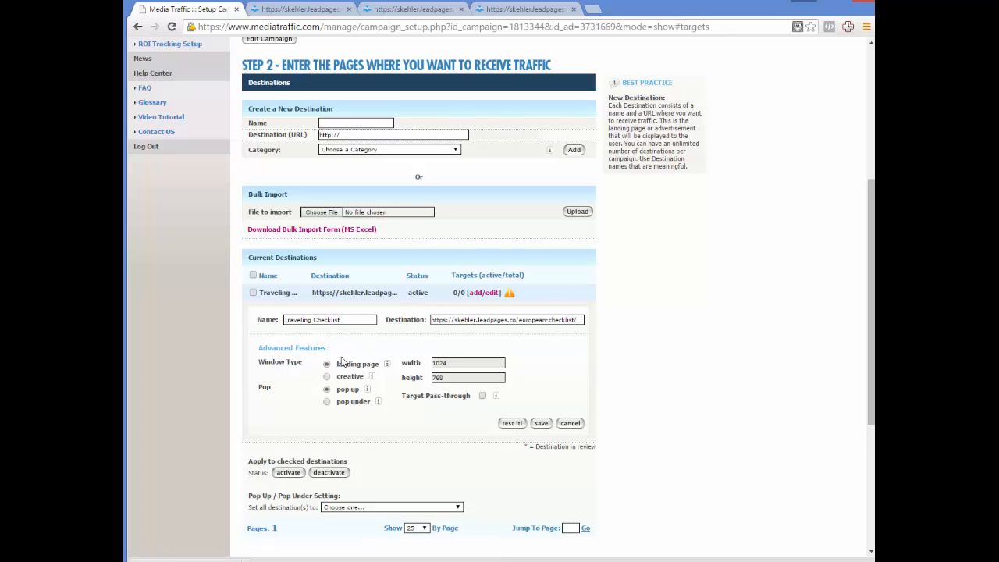
mouse_move(382, 371)
click(512, 423)
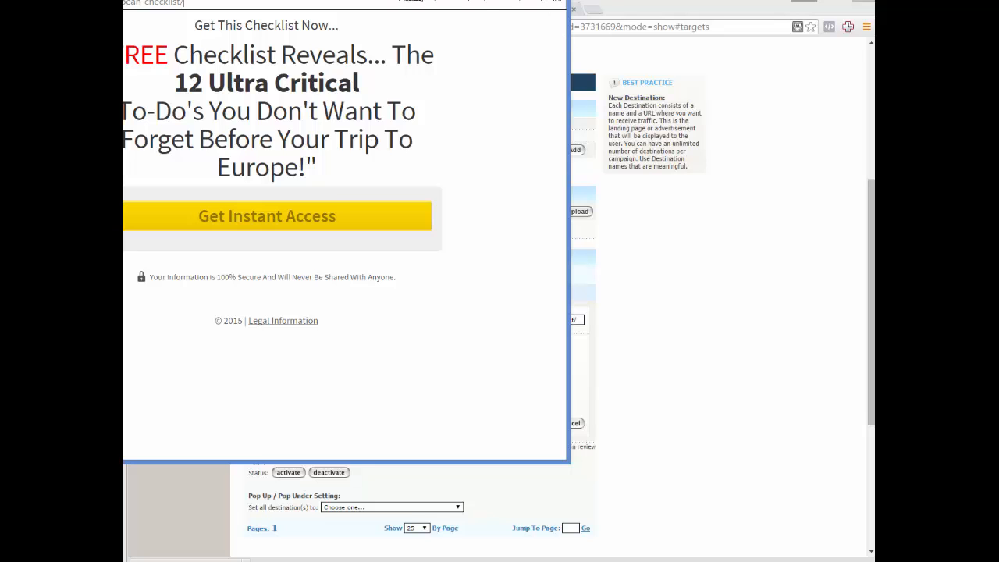
drag(418, 0, 637, 78)
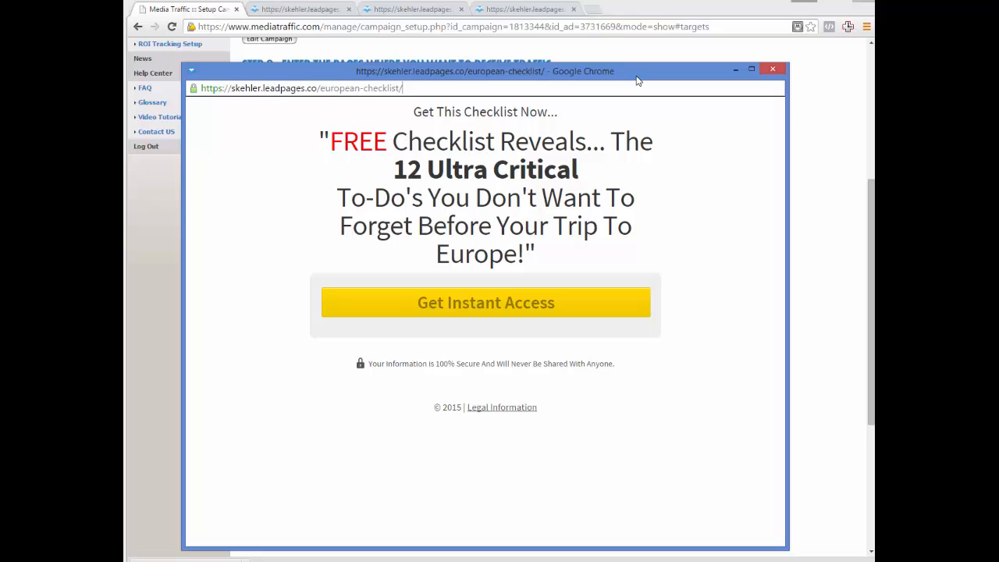
Close the landing page test, save the Traveling Checklist destination's settings, and open the list of existing campaigns.
click(771, 71)
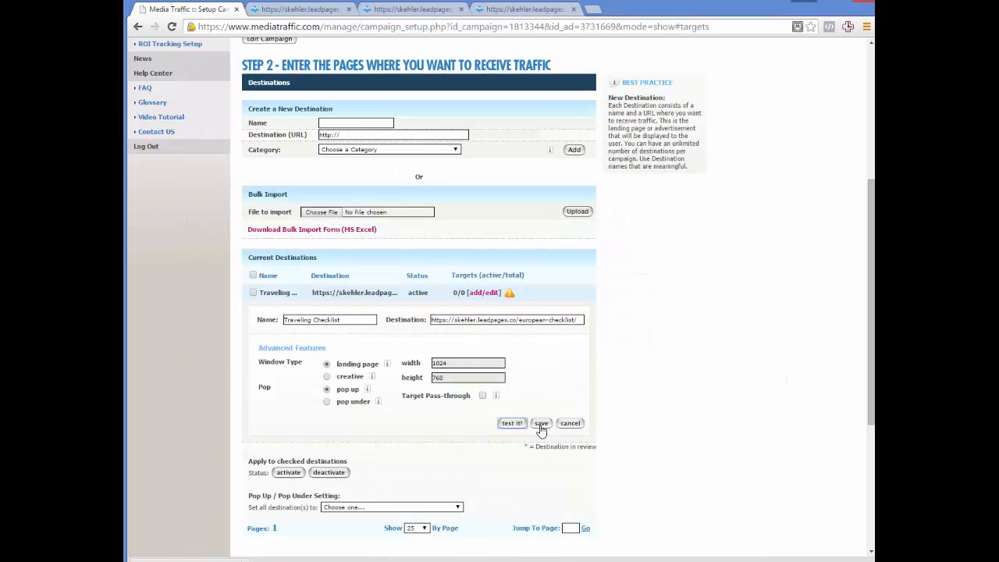
click(540, 425)
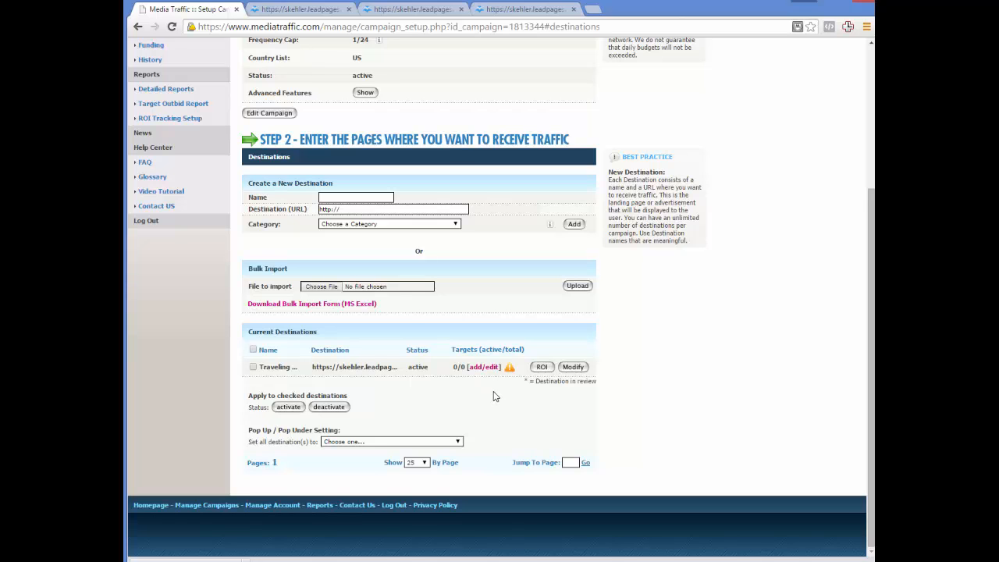
scroll(422, 335, up, 3)
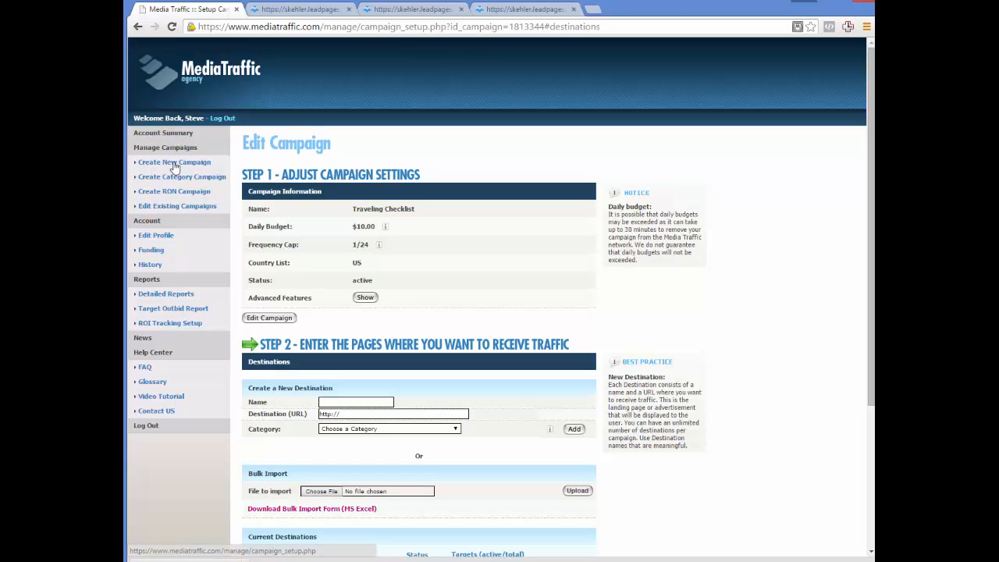
click(162, 209)
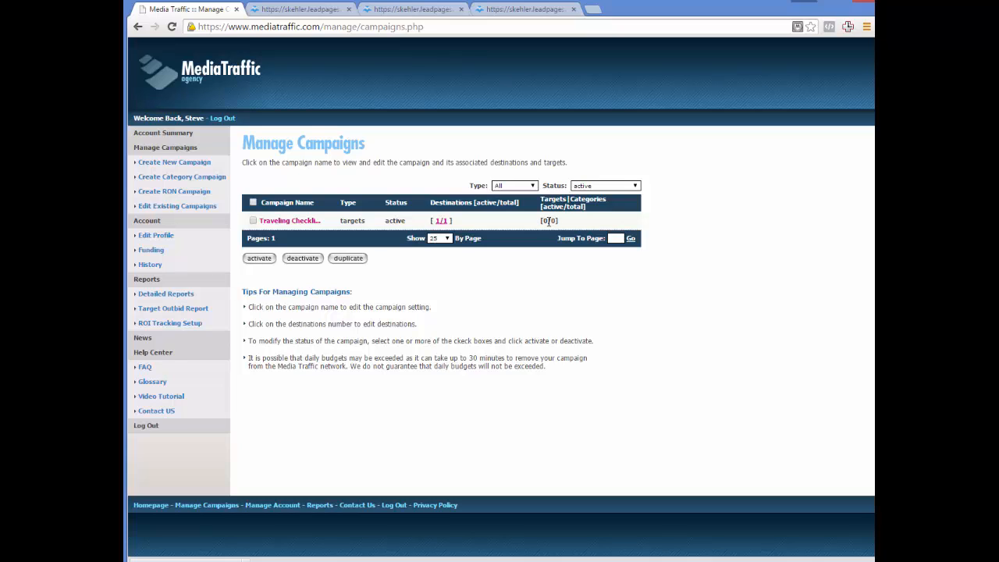
Create and save a new campaign named "Free Email Series", keeping the default budget, frequency cap and United States targeting.
click(189, 164)
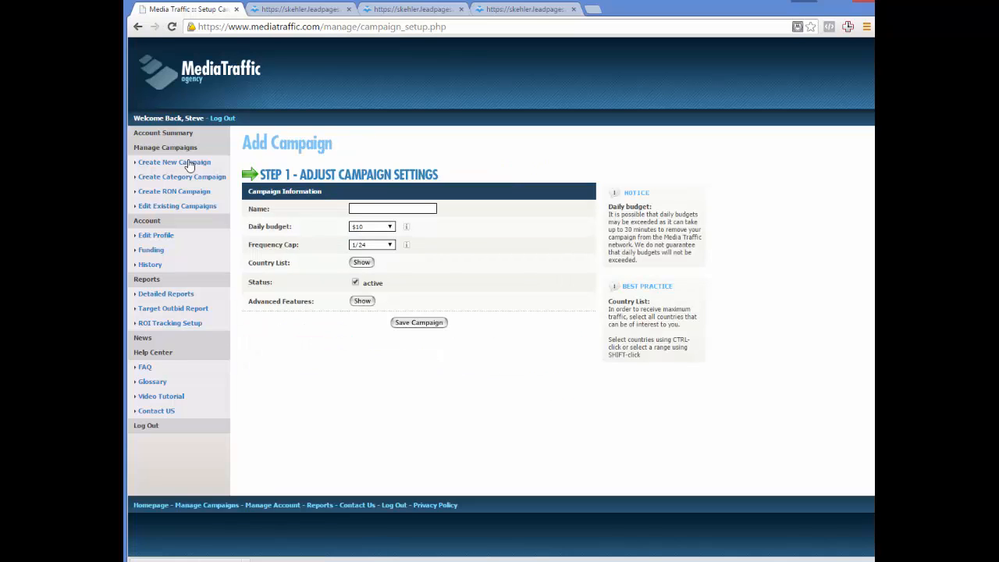
click(373, 208)
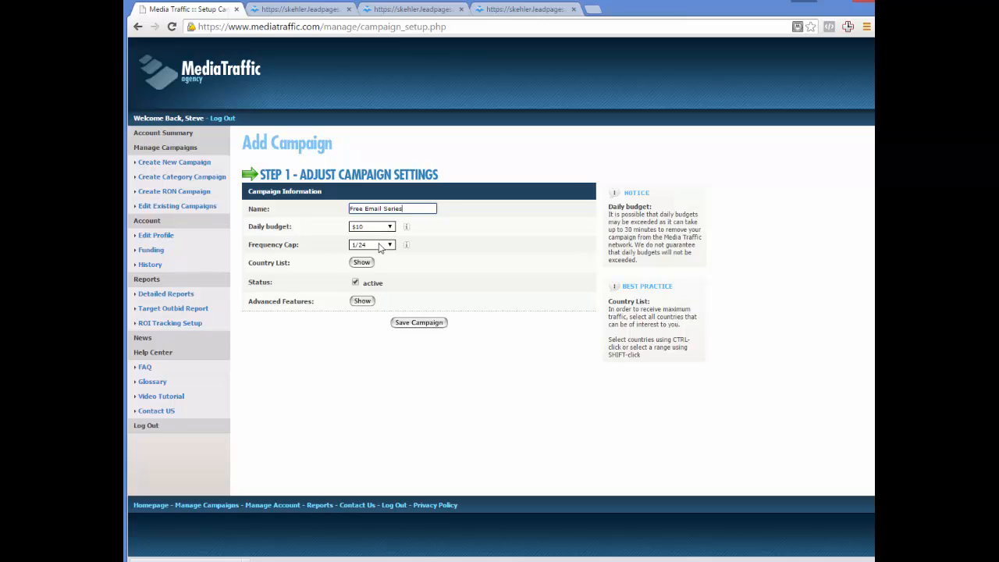
click(363, 266)
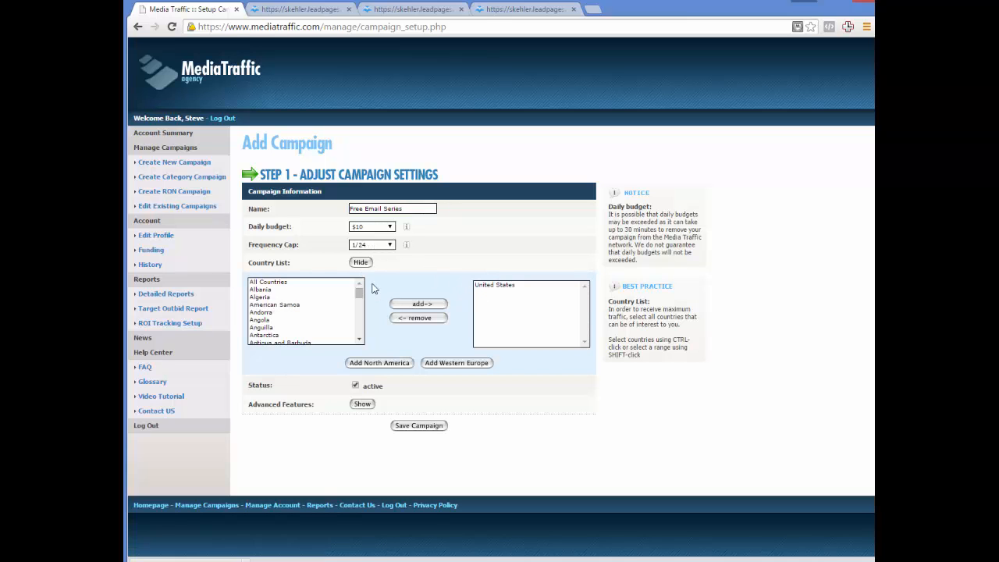
click(362, 264)
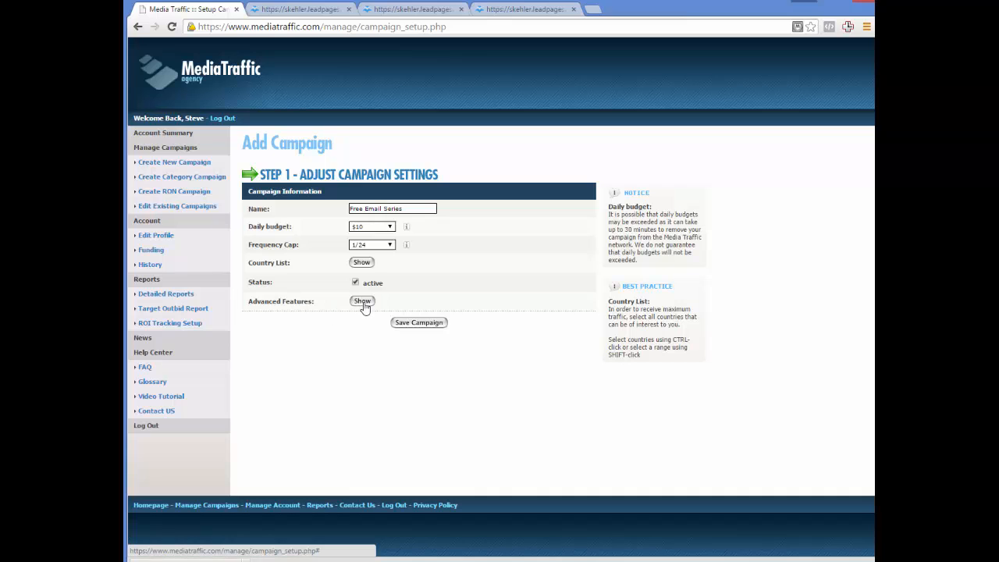
click(416, 329)
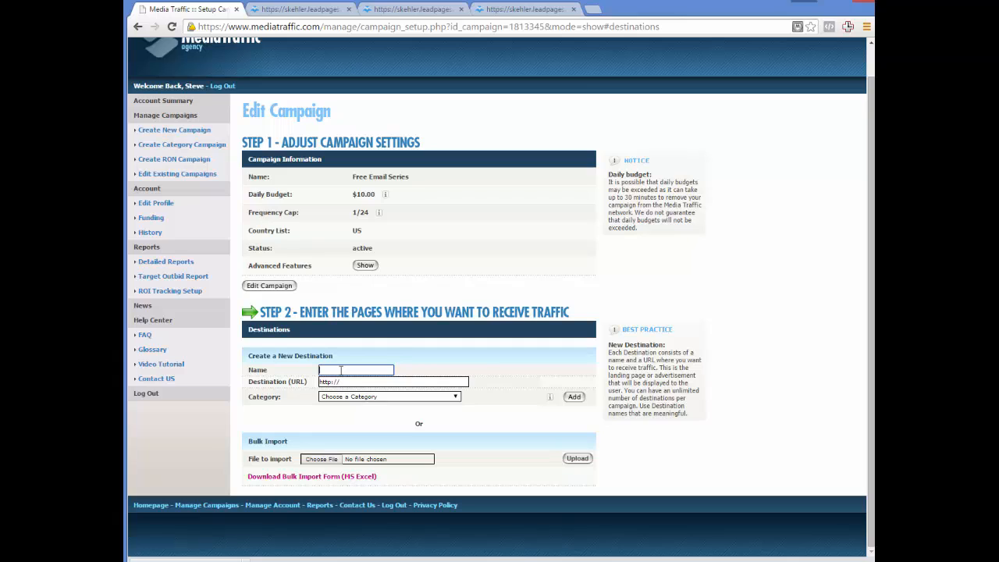
Name the new destination "Free Email Series" and set its URL to the address of the already open dark-knight-emails landing page.
text(Free)
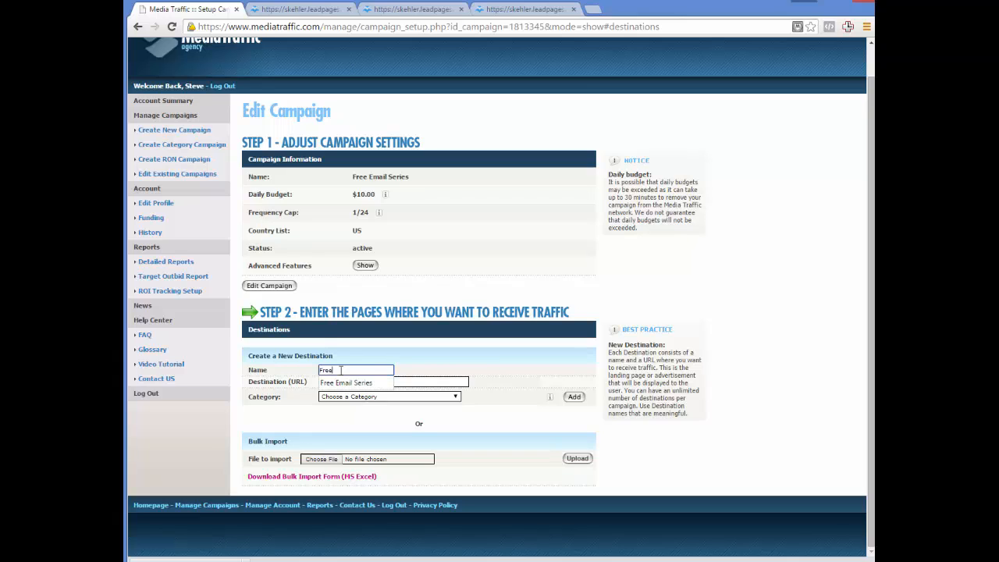
click(345, 383)
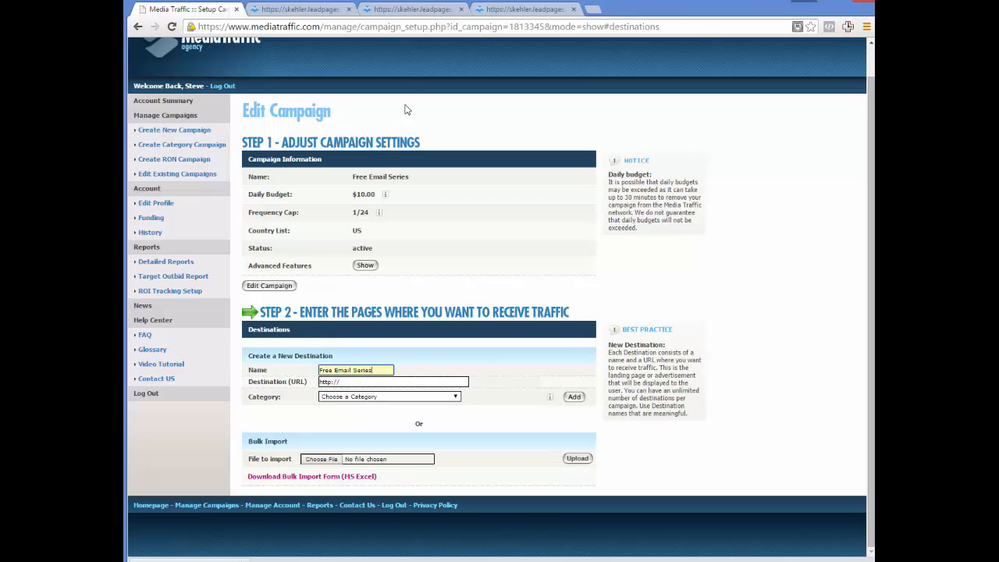
click(409, 9)
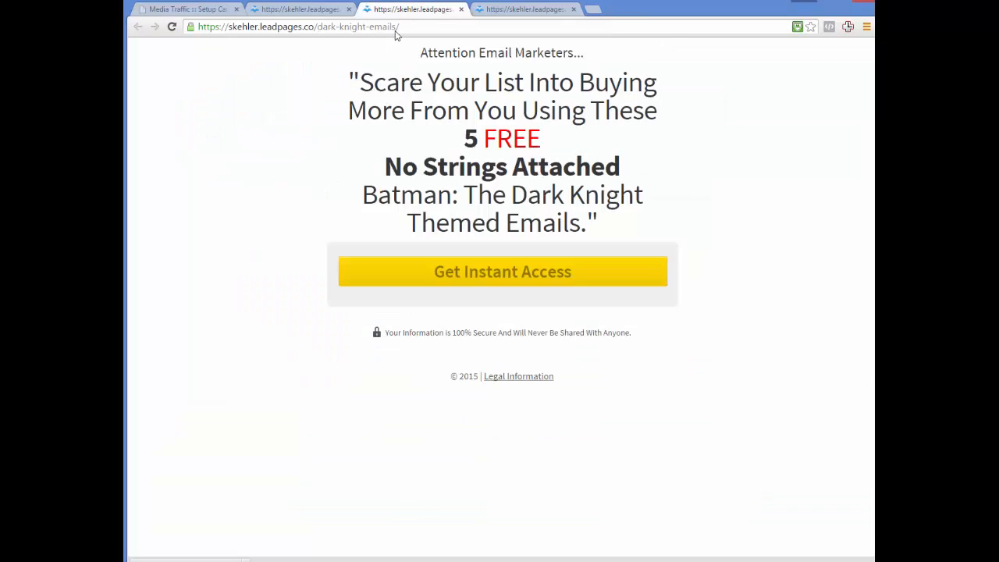
click(399, 29)
key(ctrl+c)
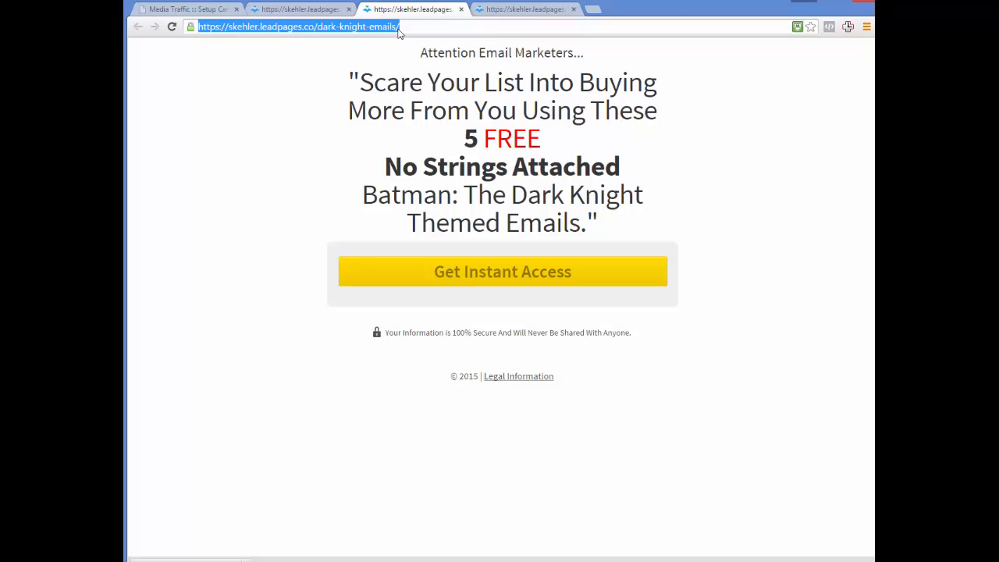
click(204, 9)
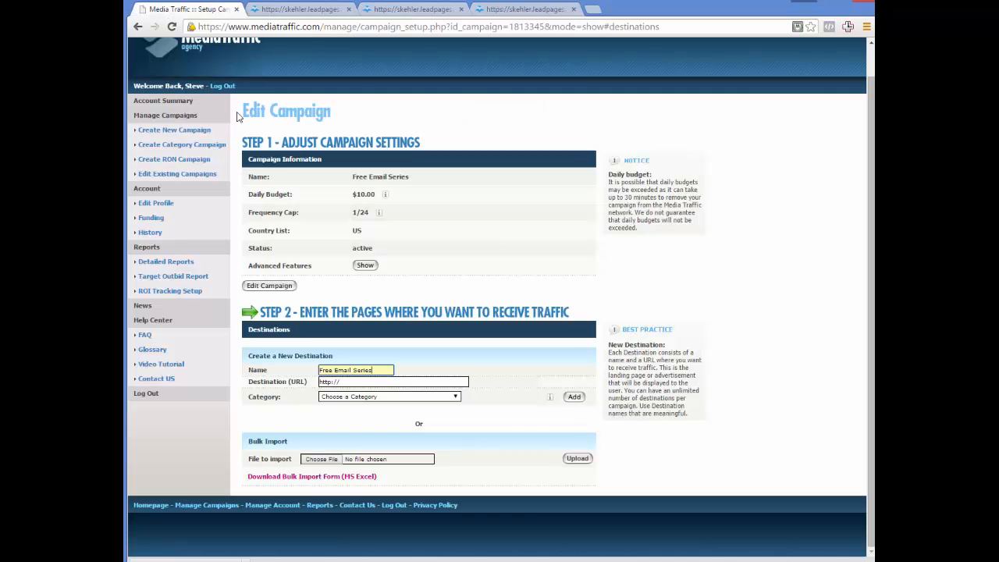
click(355, 382)
key(ctrl+a)
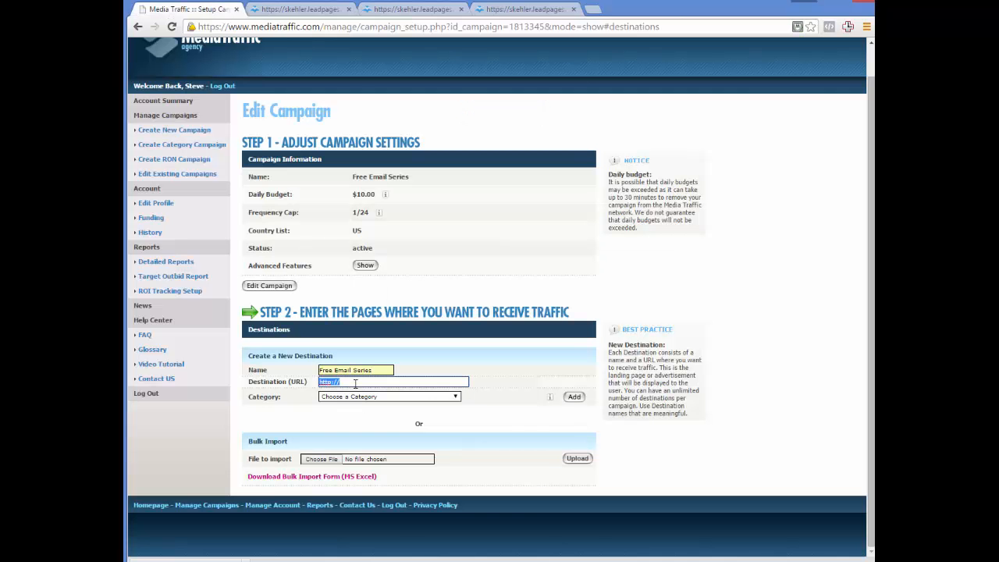
key(ctrl+v)
Assign the category "Business & Industry" to the Free Email Series destination and add it to the campaign.
click(357, 399)
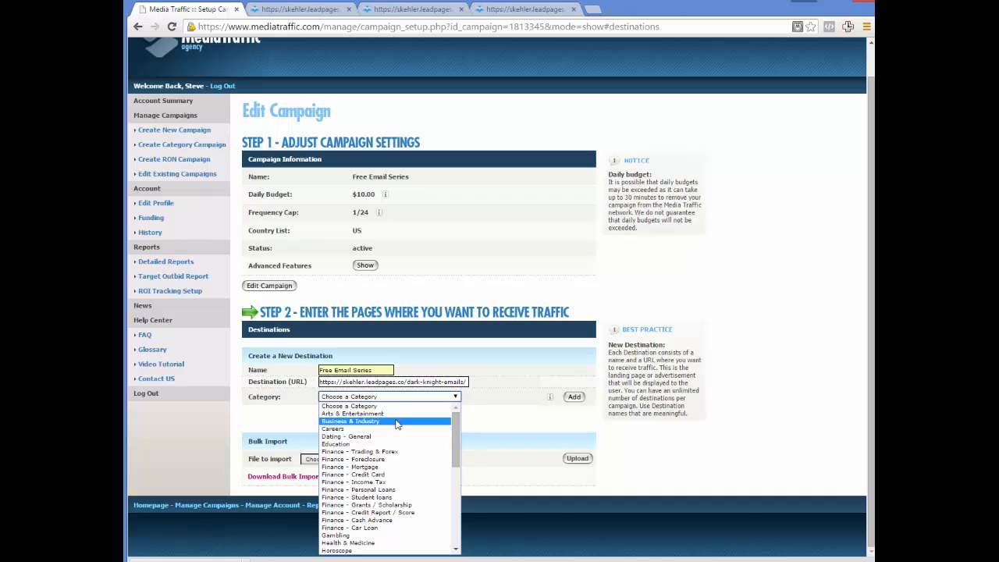
drag(453, 442, 450, 467)
scroll(390, 449, up, 4)
click(389, 421)
click(575, 397)
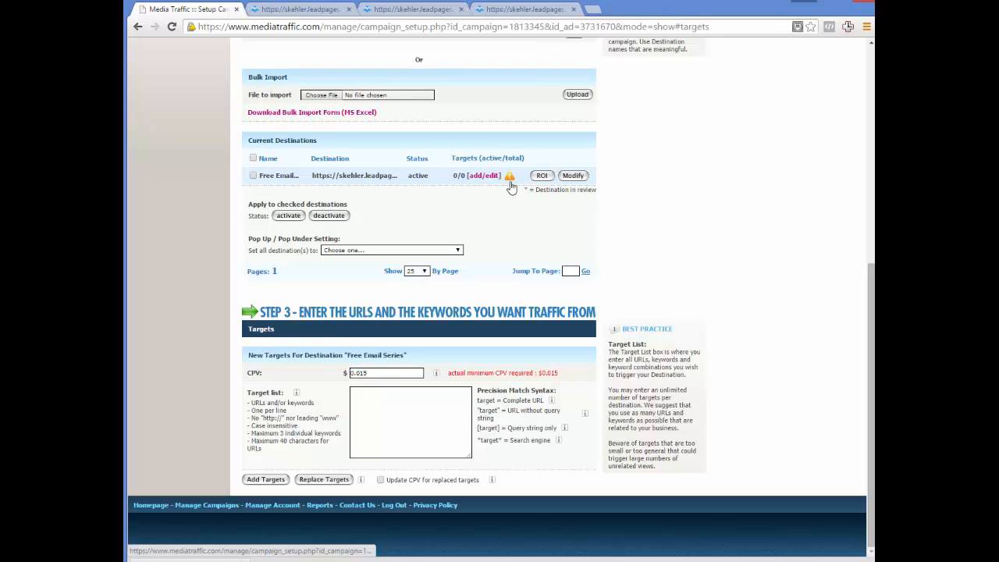
Test the Free Email Series destination's landing page as a pop-up, close the test window, and save the destination's settings.
click(572, 175)
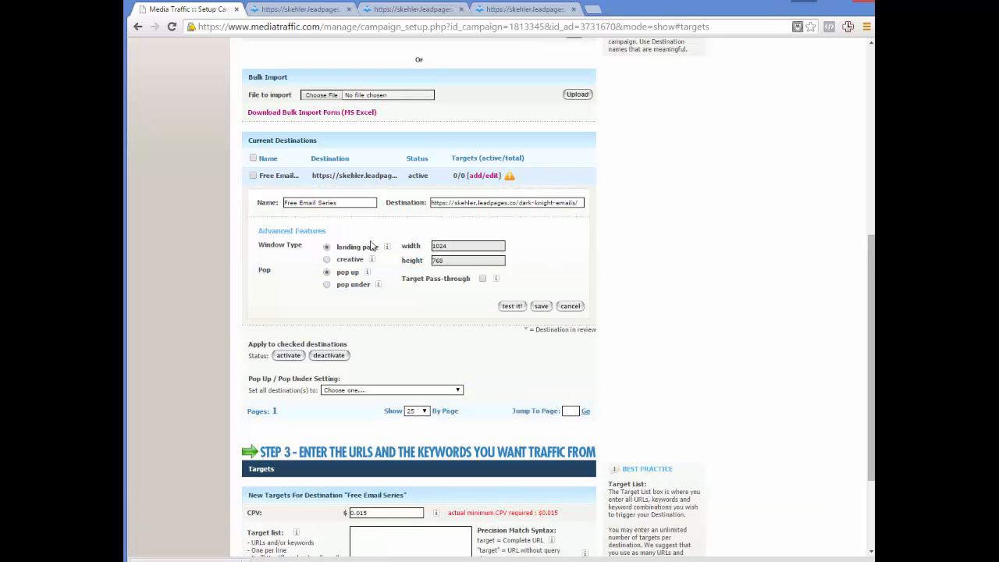
mouse_move(384, 249)
scroll(383, 253, down, 1)
scroll(383, 252, up, 1)
click(512, 307)
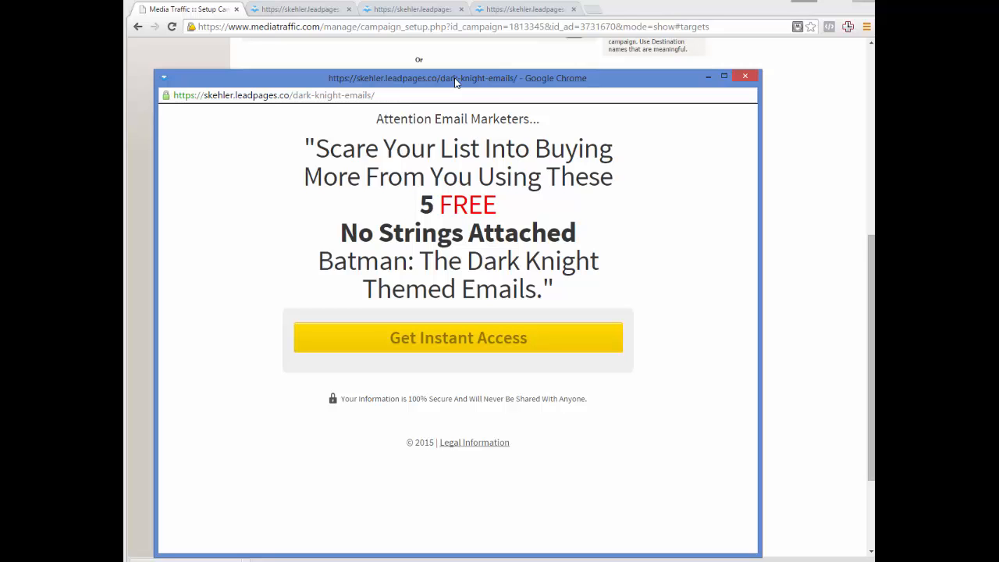
click(746, 78)
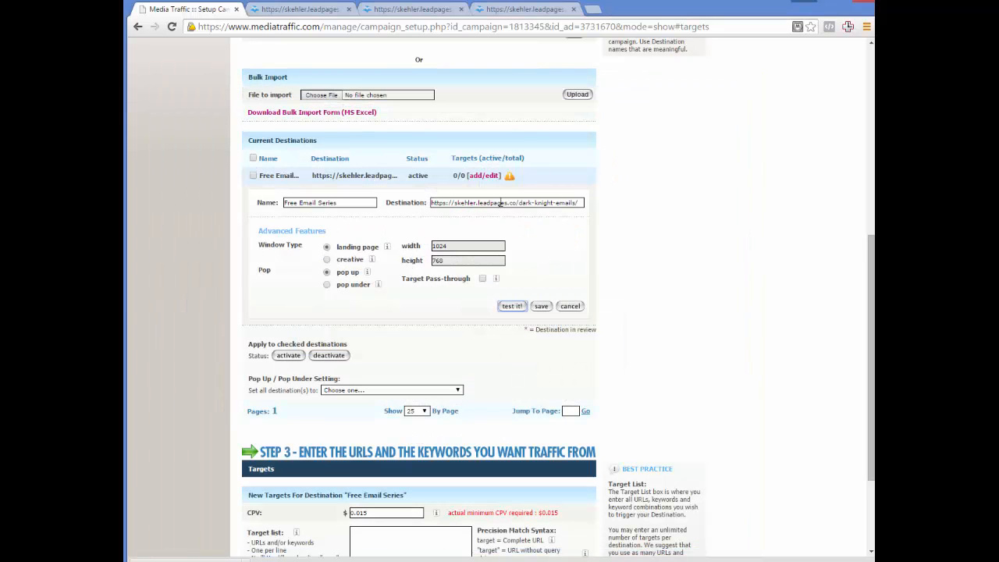
click(543, 306)
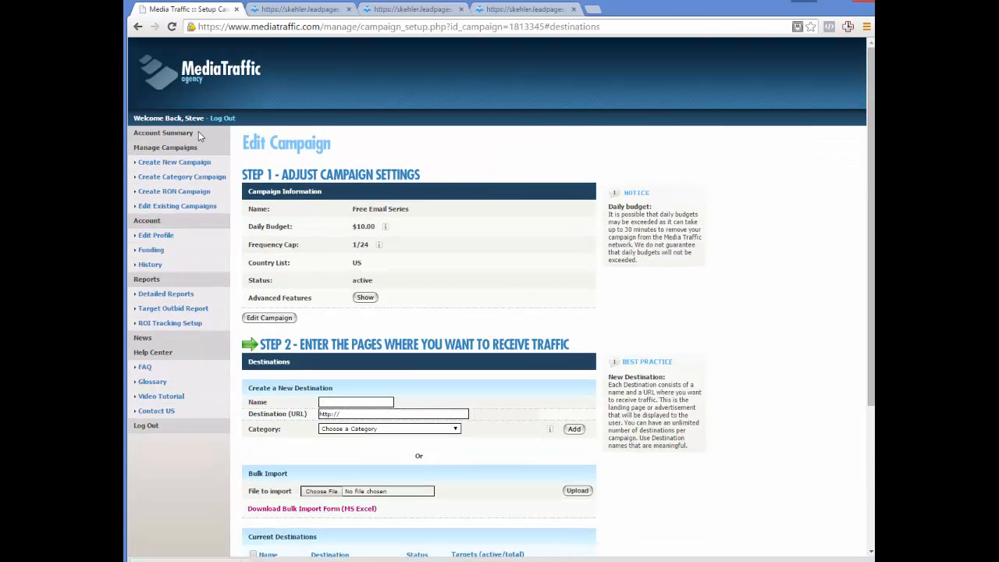
Create and save a new campaign named "Home Selling Secrets", keeping the default budget, frequency cap and United States targeting.
click(184, 138)
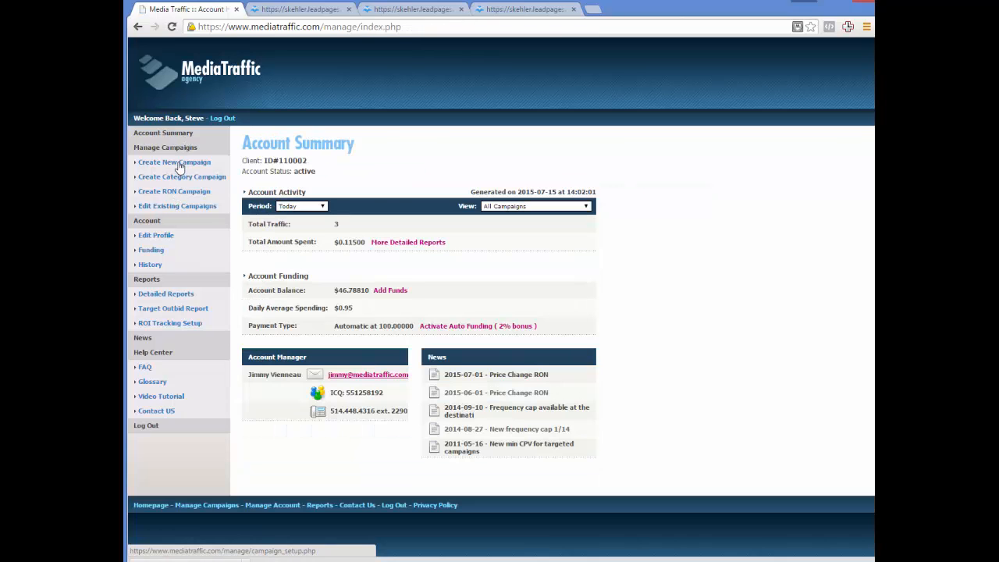
click(180, 165)
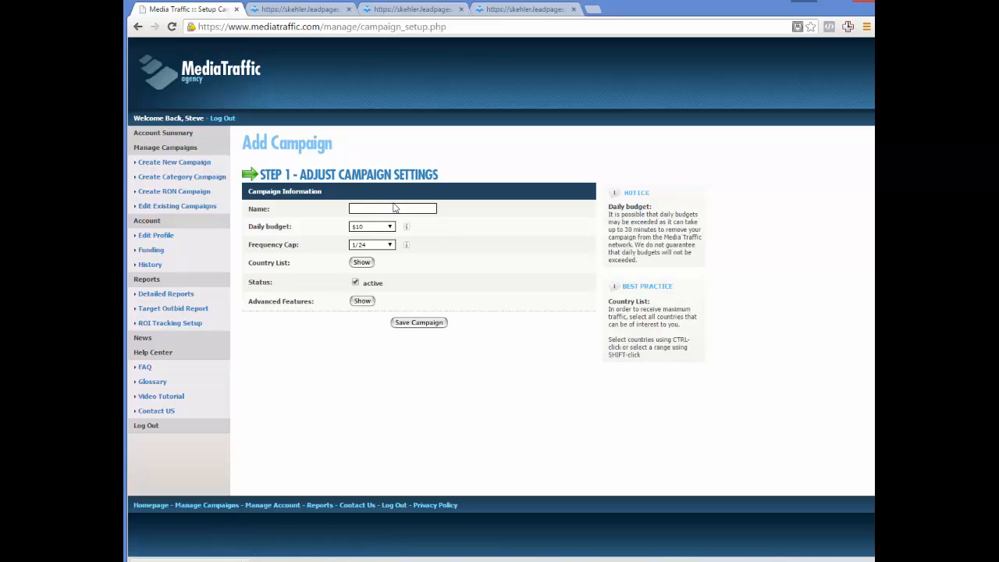
click(392, 208)
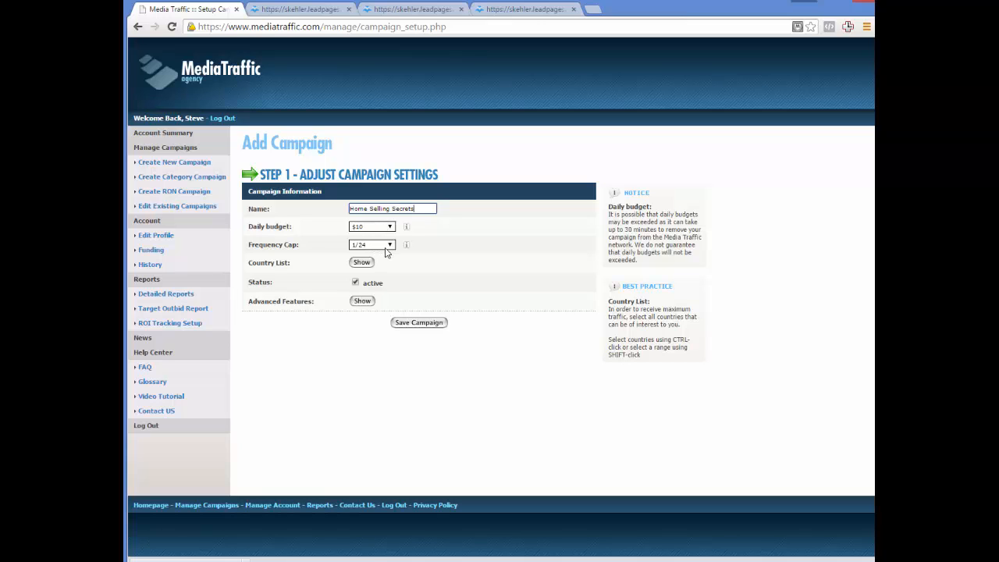
click(360, 263)
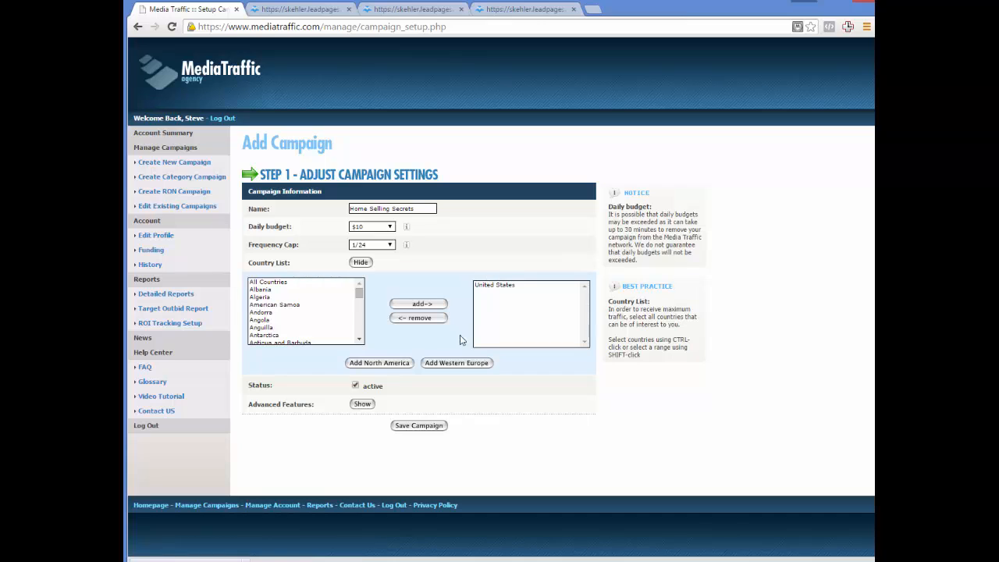
click(363, 263)
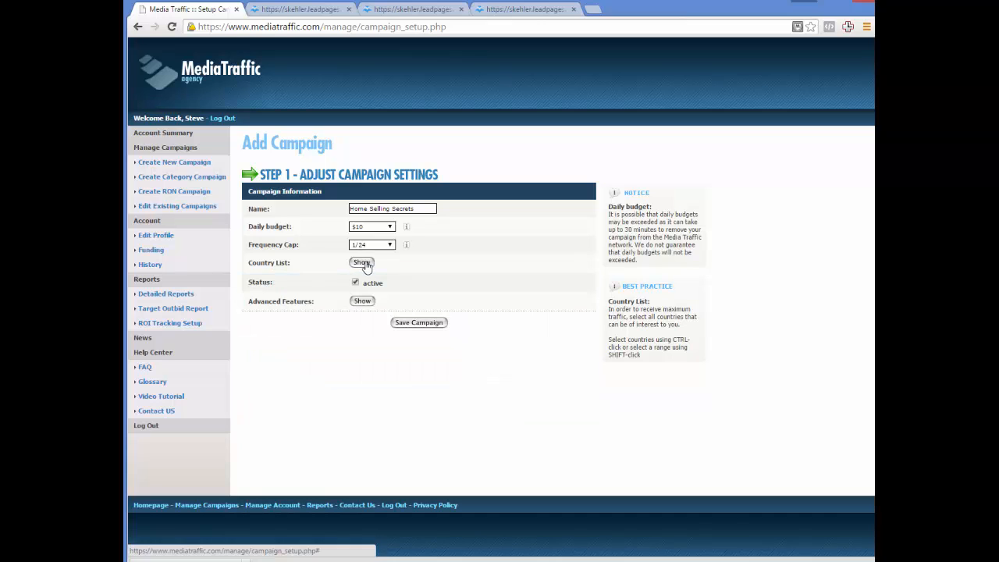
click(411, 326)
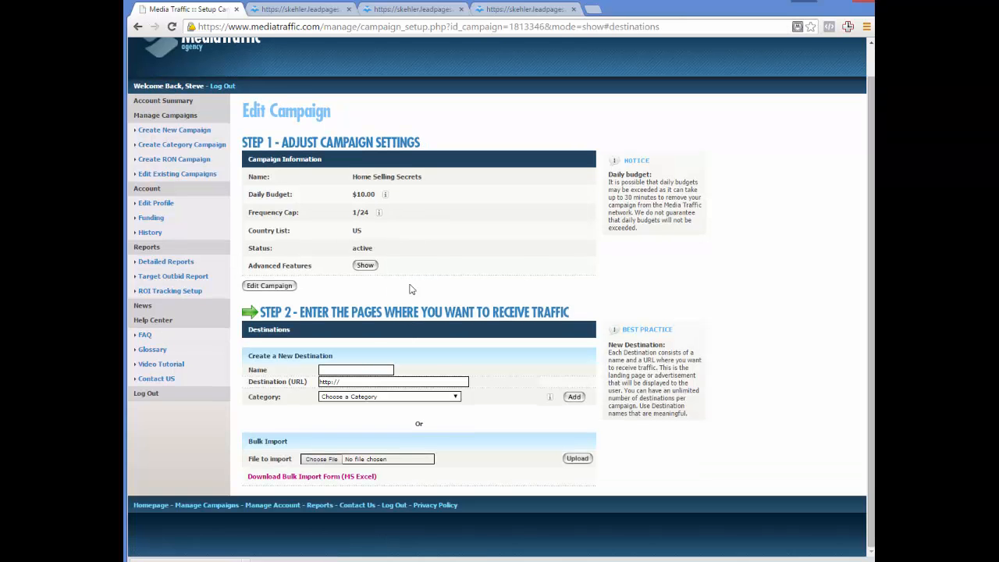
Name the new destination "Home Selling Secrets" and set its URL to the address of the already open 10-selling-secrets landing page.
click(354, 367)
text(Home Selling Secrets)
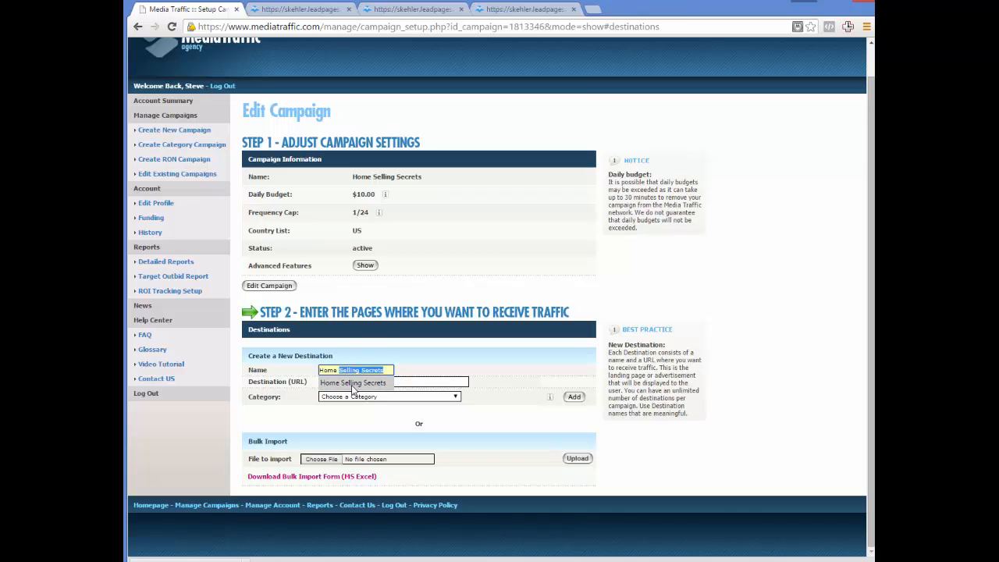
click(353, 383)
click(356, 382)
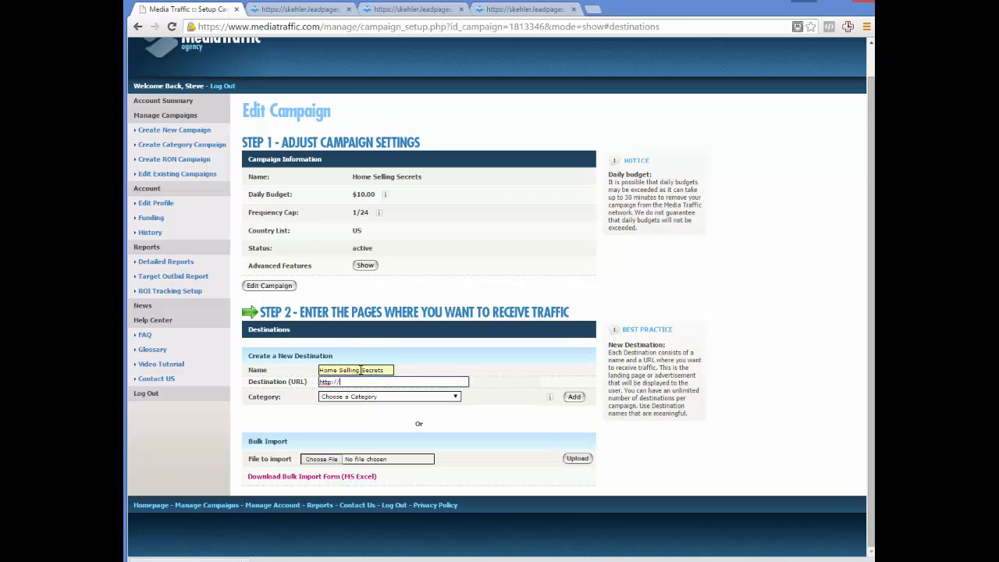
click(504, 12)
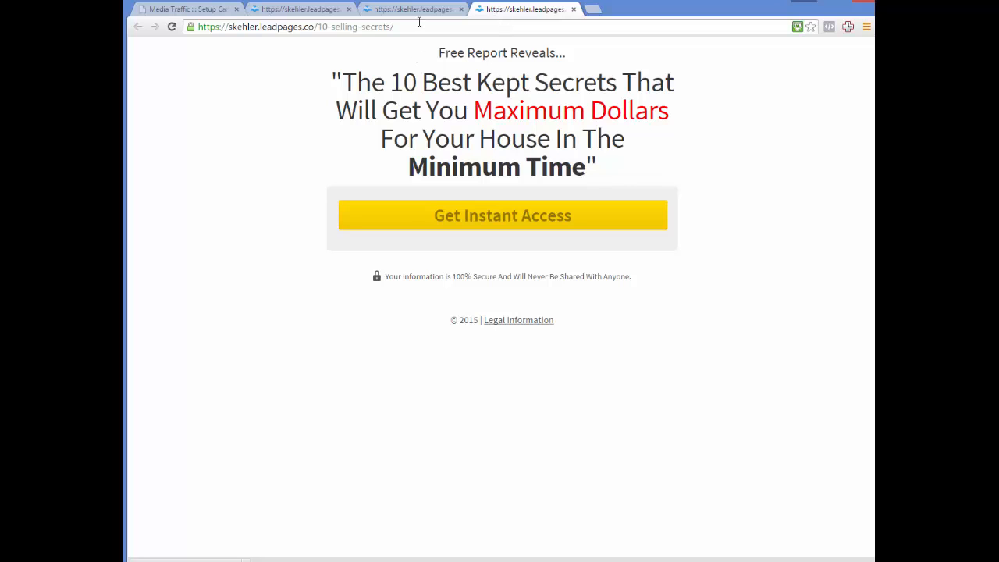
click(419, 23)
key(ctrl+c)
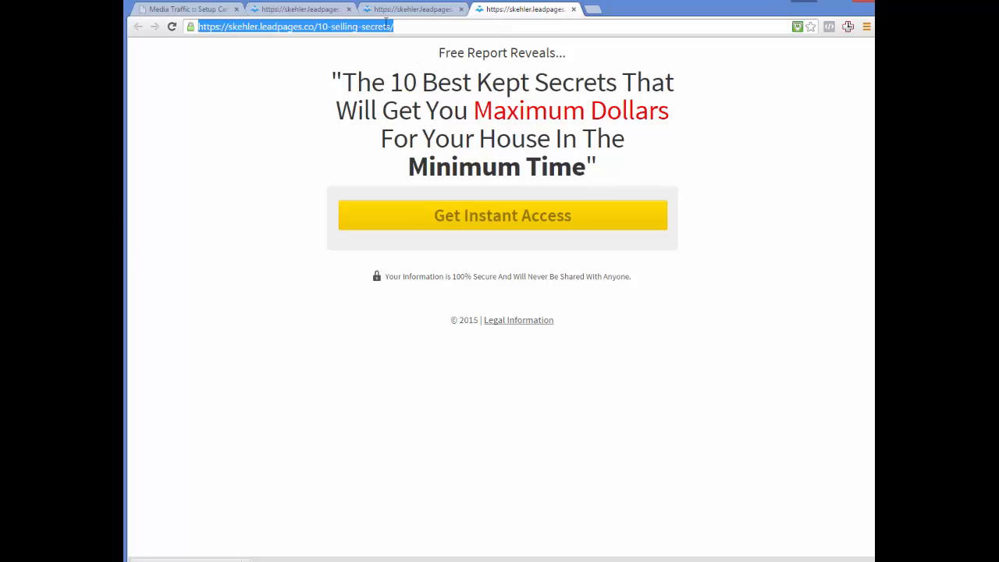
click(187, 10)
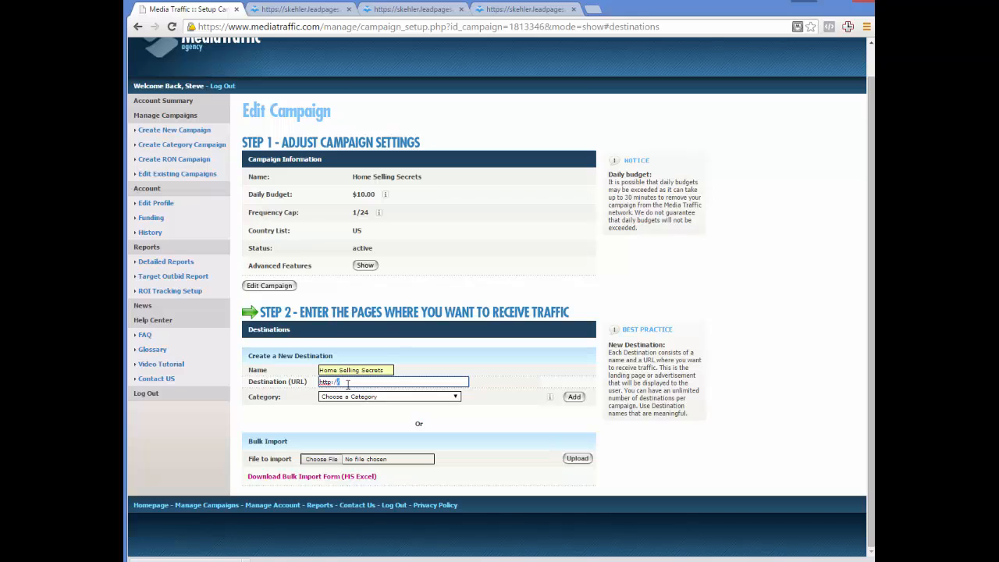
triple_click(345, 382)
key(ctrl+v)
Assign the category "Real Estate" to the Home Selling Secrets destination and add it to the campaign.
click(452, 398)
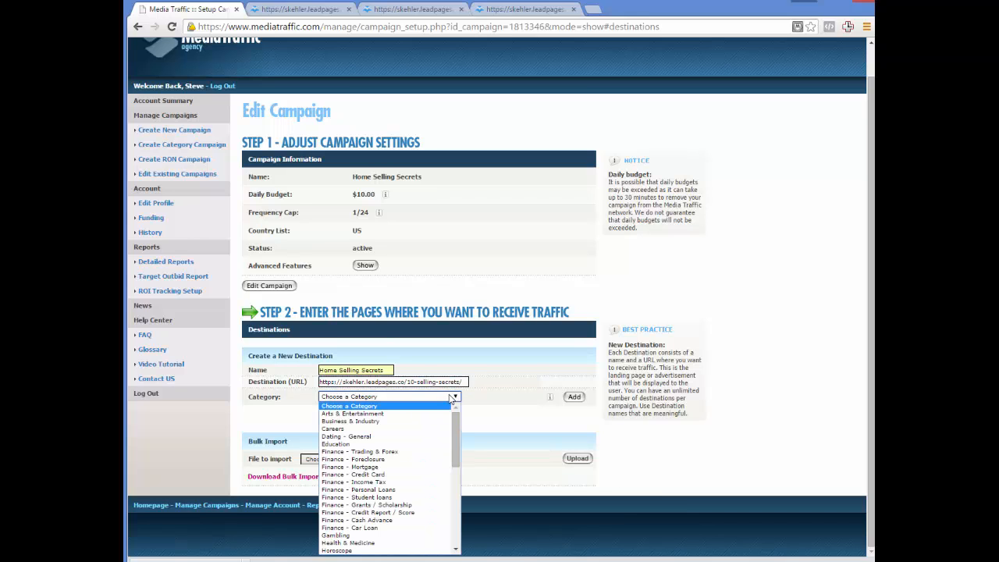
scroll(450, 445, down, 3)
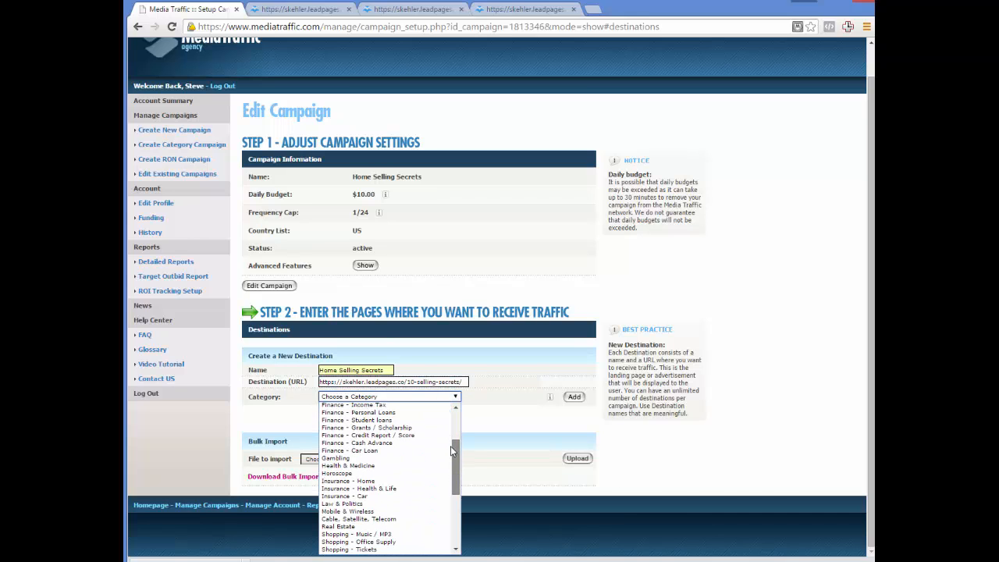
scroll(450, 450, down, 1)
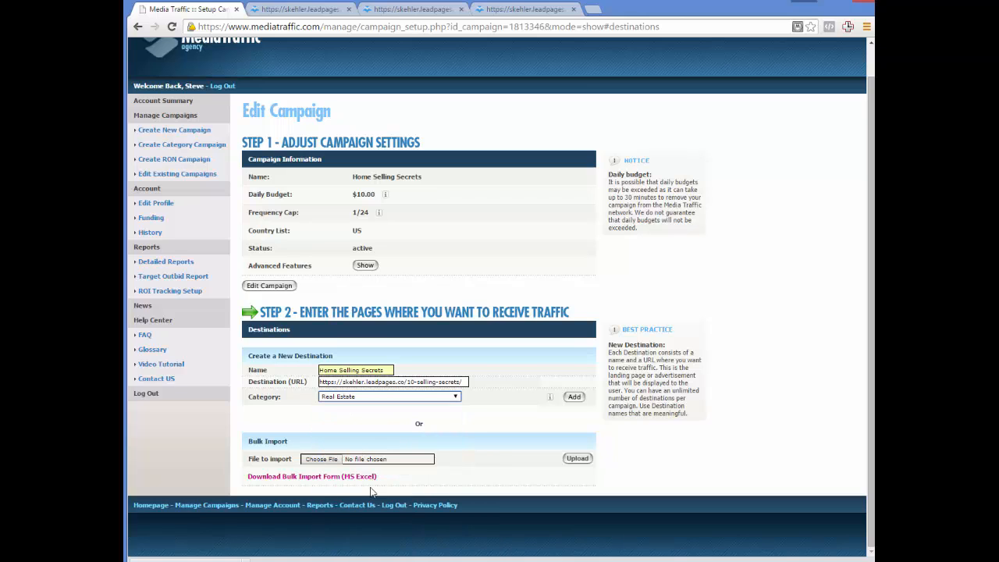
click(372, 489)
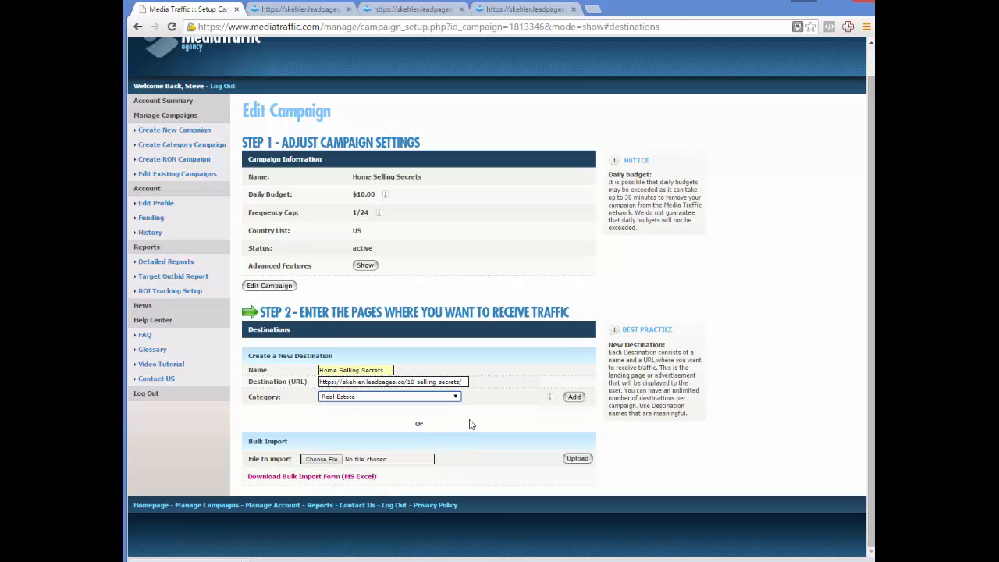
click(575, 398)
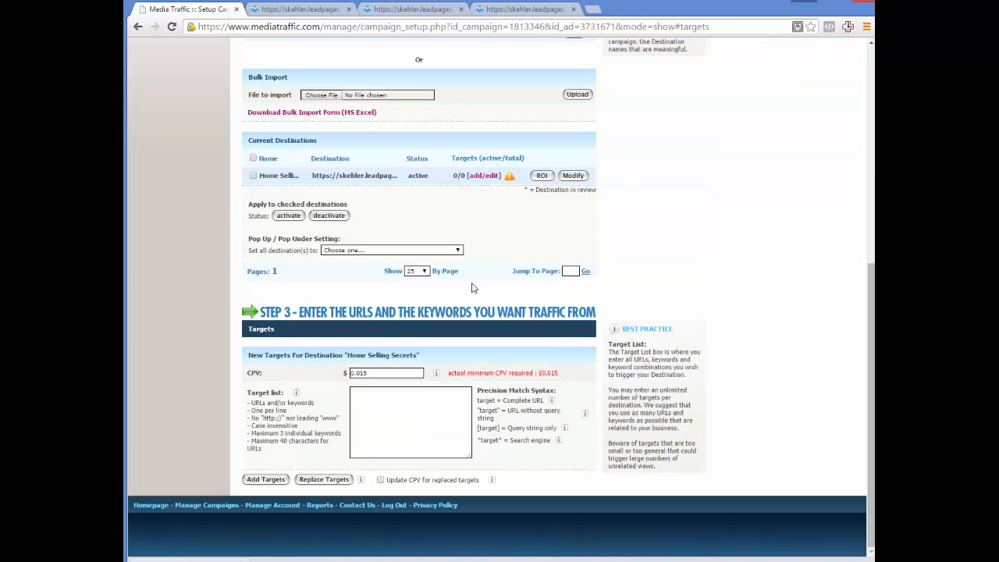
Open the list of existing campaigns to review the campaigns and their destinations.
scroll(461, 282, up, 5)
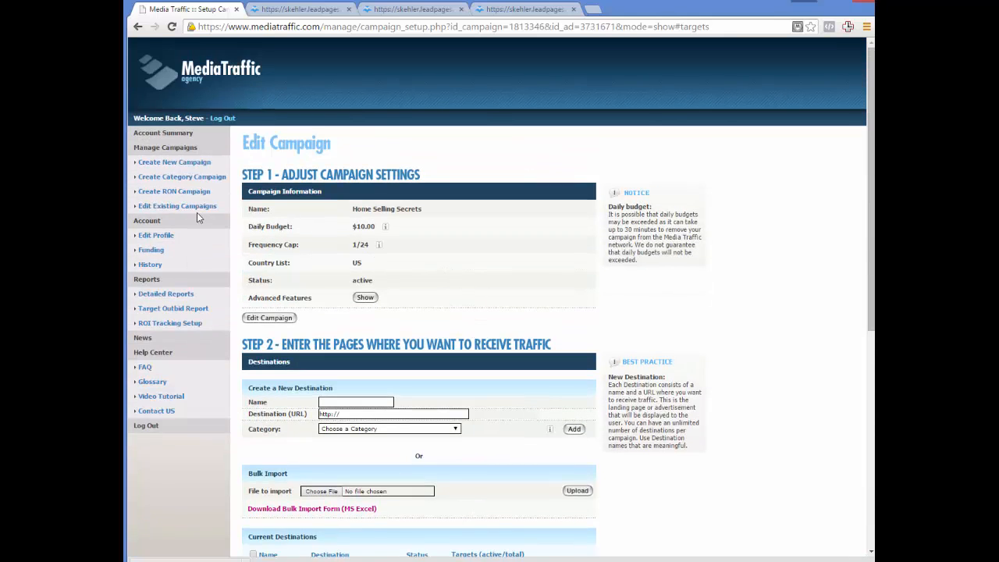
click(190, 209)
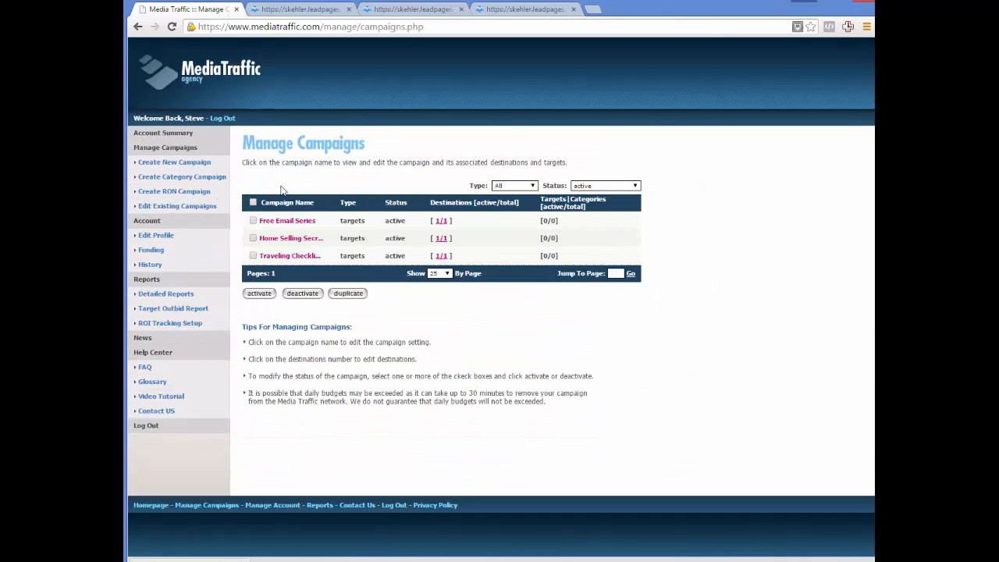